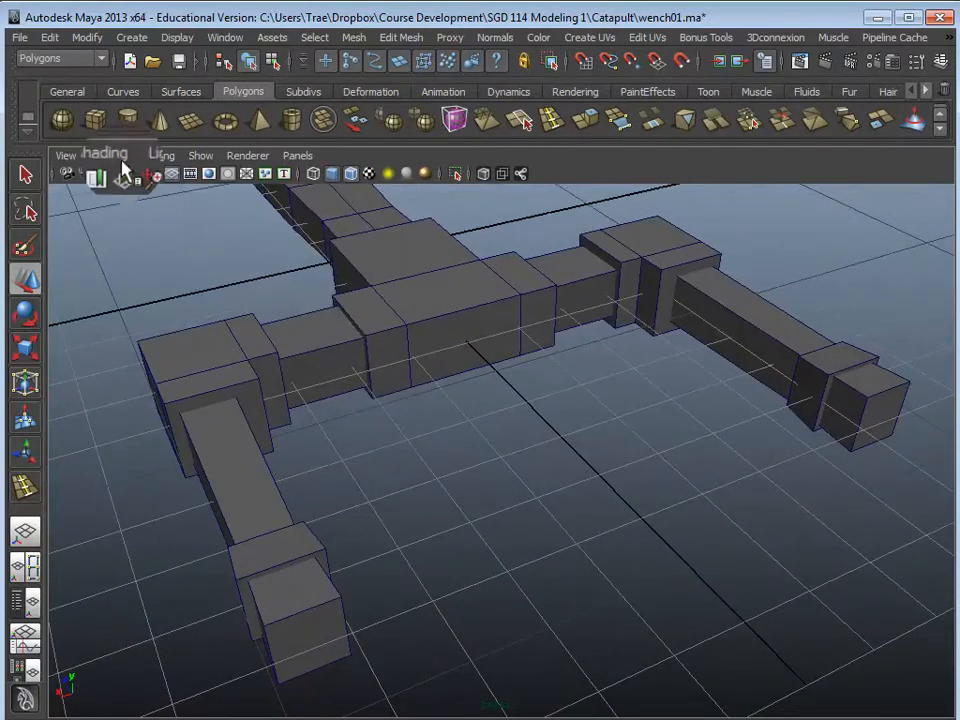
Create a polygon cube and move it onto the near arm of the frame.
{"action": "left_click", "coordinate": [91, 124]}
{"action": "left_click_drag", "start_coordinate": [368, 468], "coordinate": [279, 304], "text": "alt"}
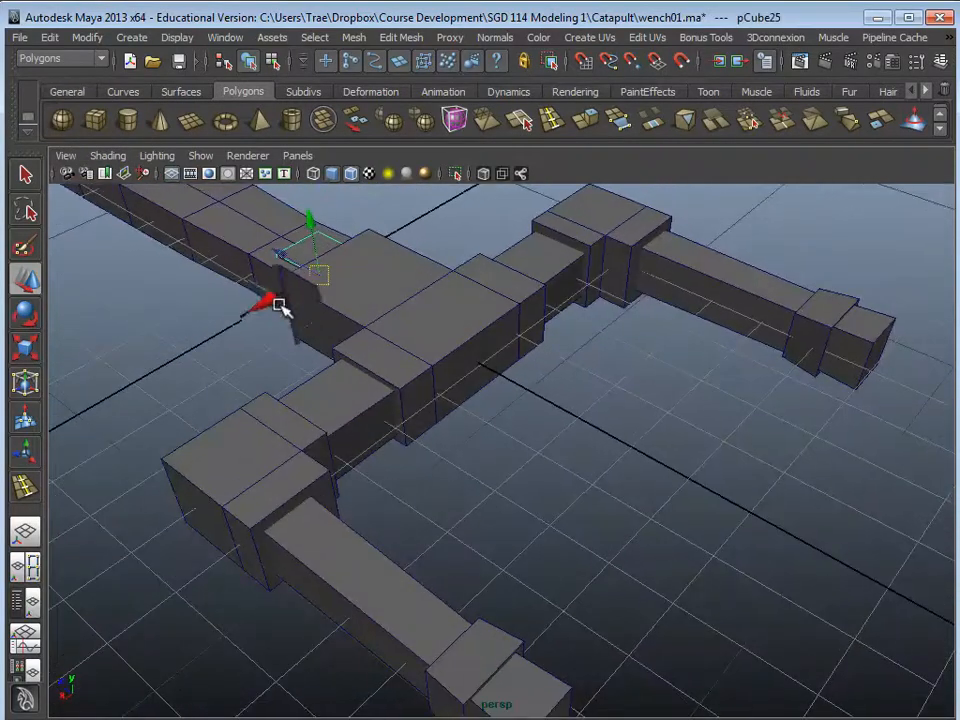
{"action": "left_click_drag", "start_coordinate": [279, 253], "coordinate": [504, 387]}
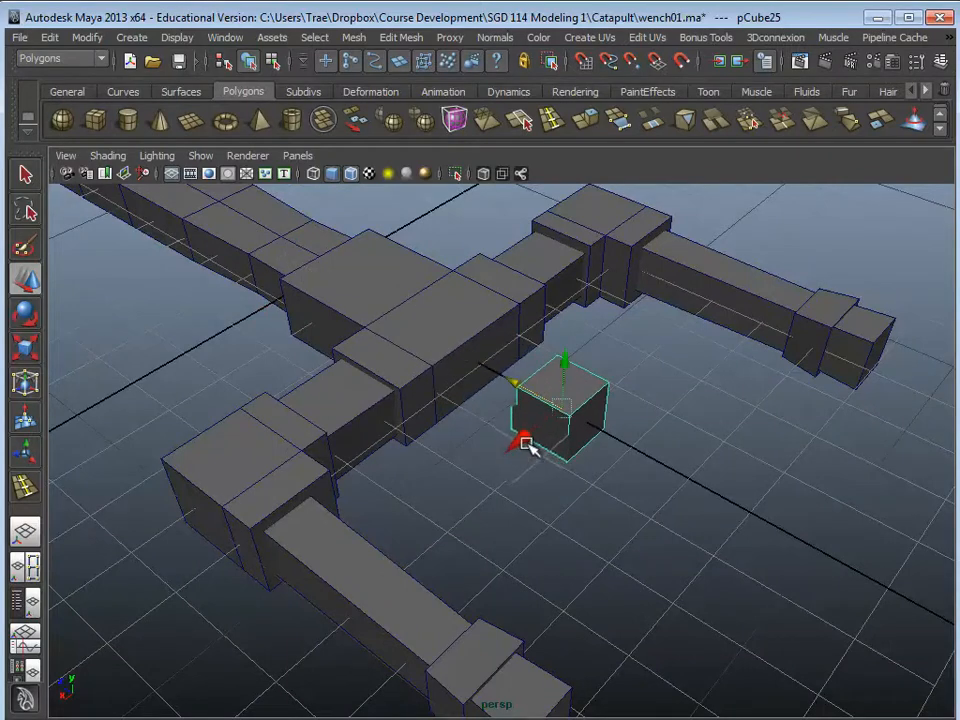
{"action": "left_click_drag", "start_coordinate": [525, 446], "coordinate": [338, 672]}
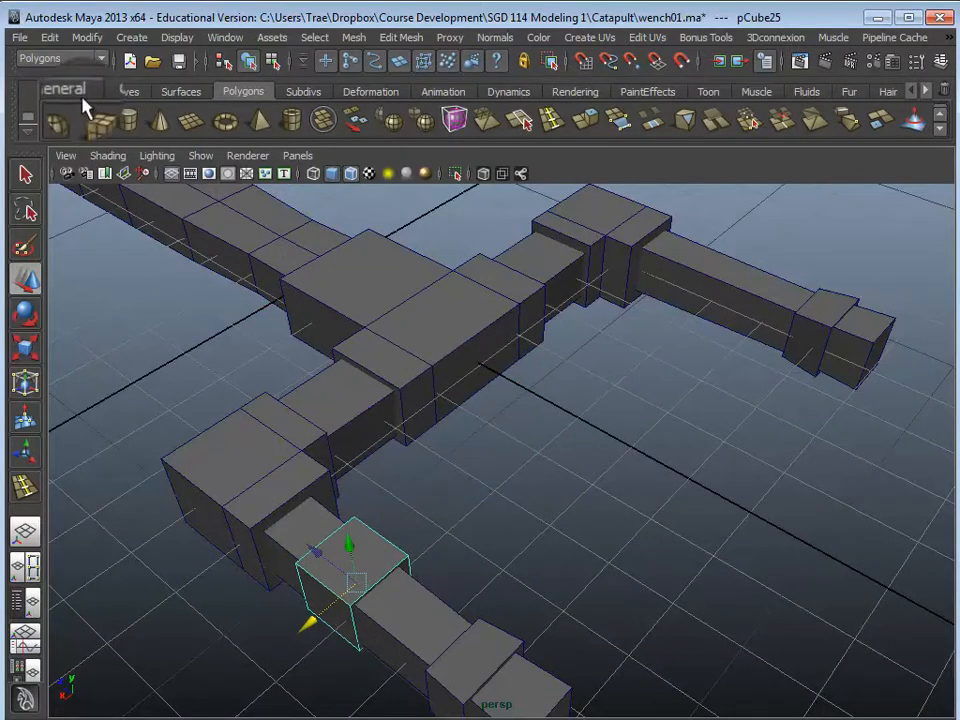
Create another polygon cube and move it along Z into the open space between the two arms.
{"action": "left_click", "coordinate": [95, 121]}
{"action": "left_click_drag", "start_coordinate": [302, 276], "coordinate": [463, 444]}
{"action": "scroll", "coordinate": [570, 470], "scroll_direction": "up", "scroll_amount": 3}
Scale the cube on the near arm to 2 in Z and position it along the arm.
{"action": "left_click", "coordinate": [505, 497]}
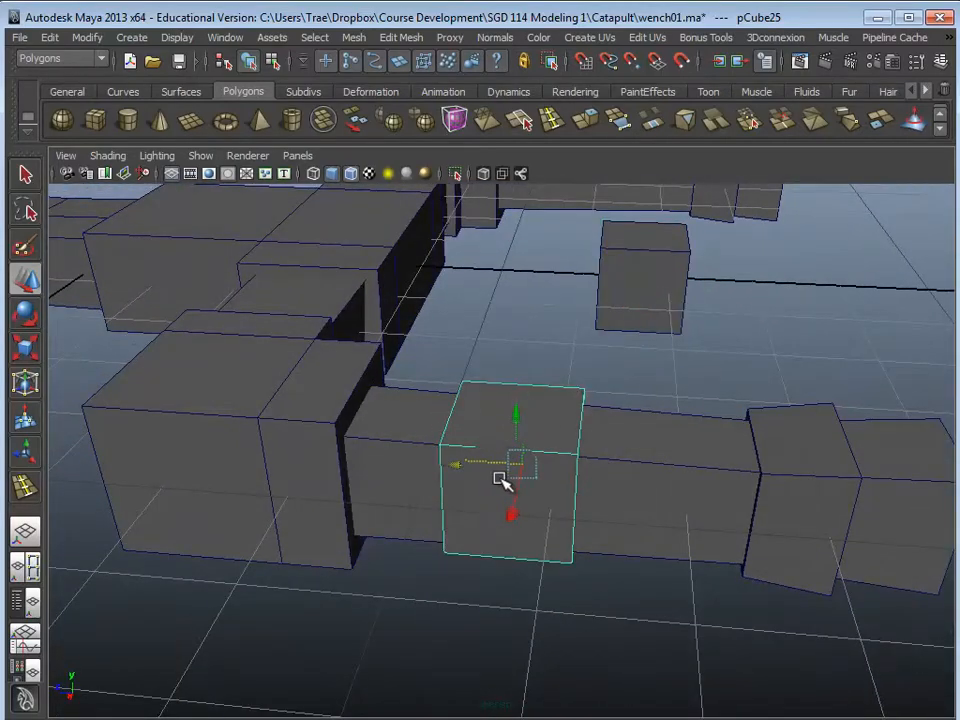
{"action": "key", "text": "r"}
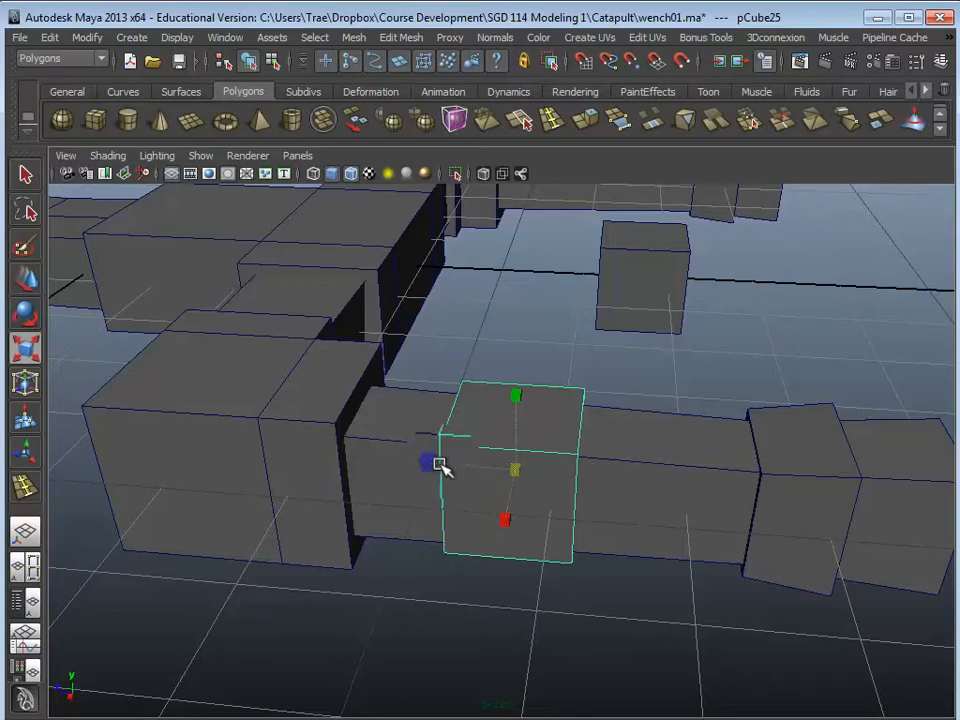
{"action": "left_click_drag", "start_coordinate": [441, 465], "coordinate": [345, 455]}
{"action": "key", "text": "w"}
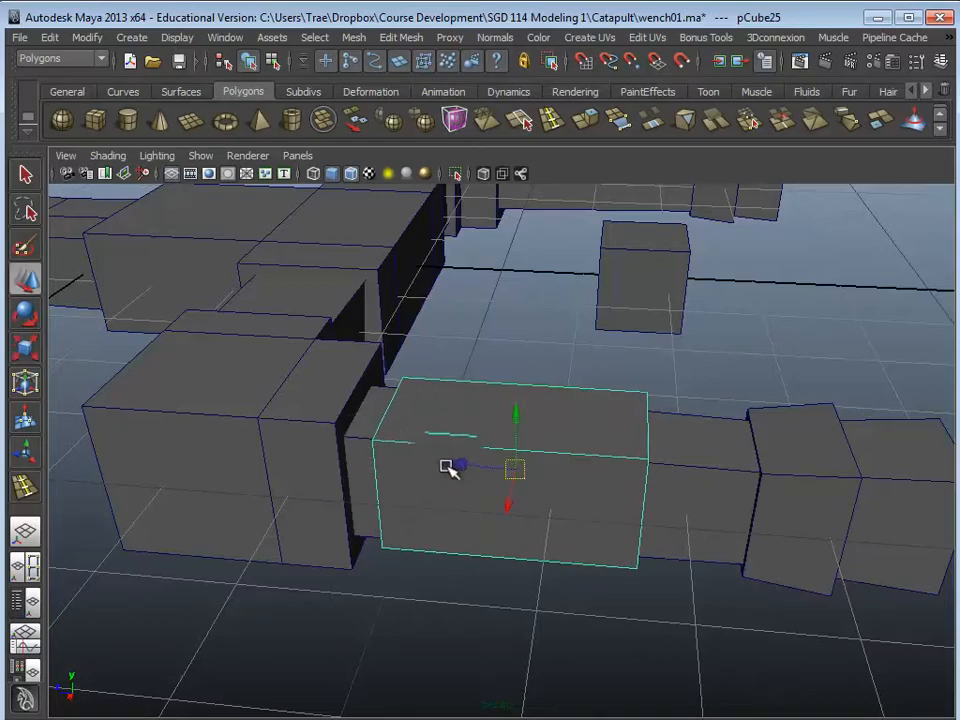
{"action": "left_click_drag", "start_coordinate": [448, 467], "coordinate": [512, 484]}
Set the arm block's width, height and depth subdivisions to 3 each.
{"action": "left_click_drag", "start_coordinate": [521, 528], "coordinate": [801, 313], "text": "alt"}
{"action": "left_click", "coordinate": [940, 62]}
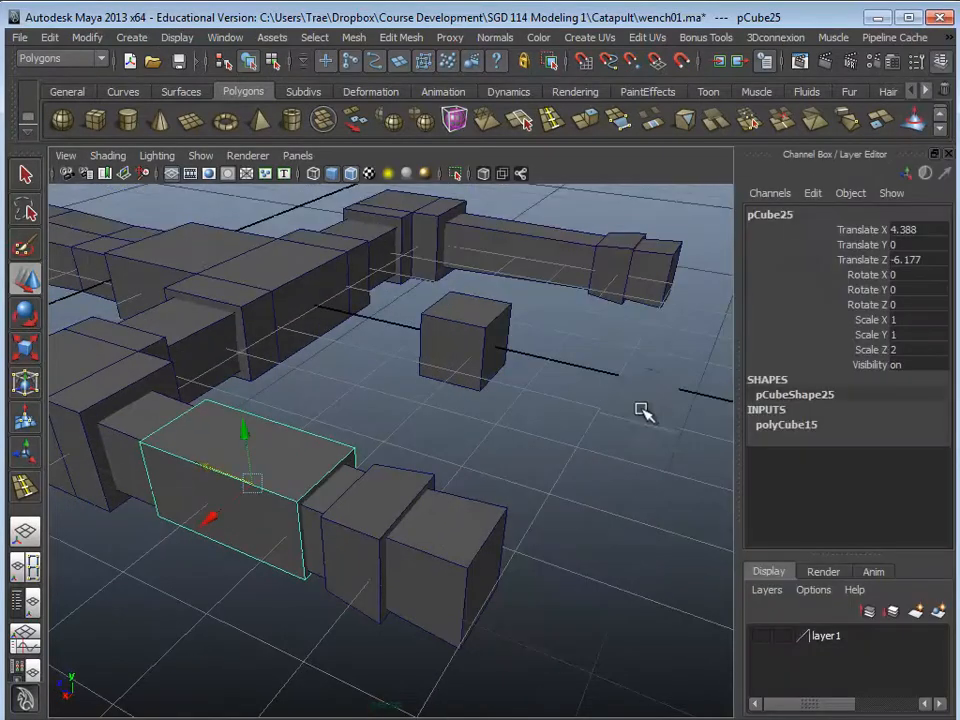
{"action": "left_click", "coordinate": [786, 428]}
{"action": "left_click", "coordinate": [812, 485]}
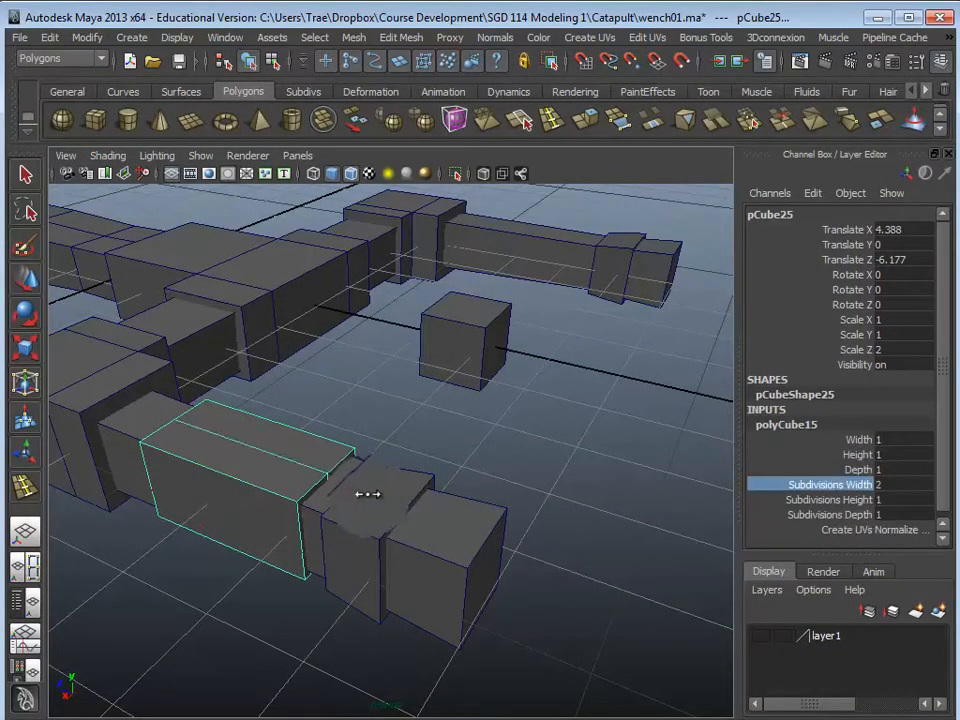
{"action": "left_click", "coordinate": [921, 499]}
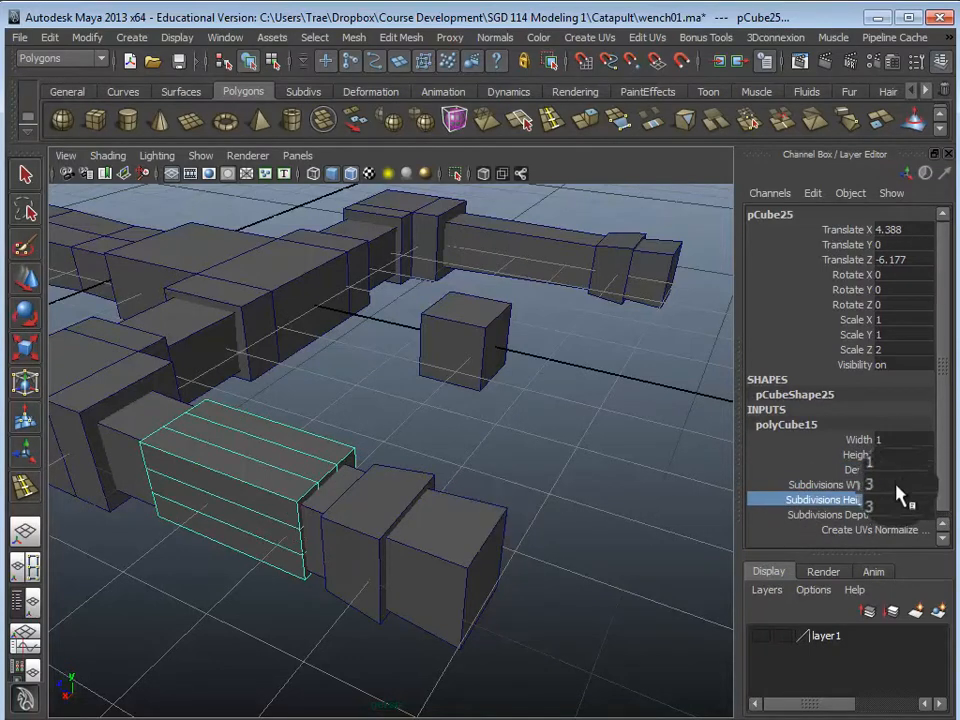
{"action": "left_click", "coordinate": [862, 514]}
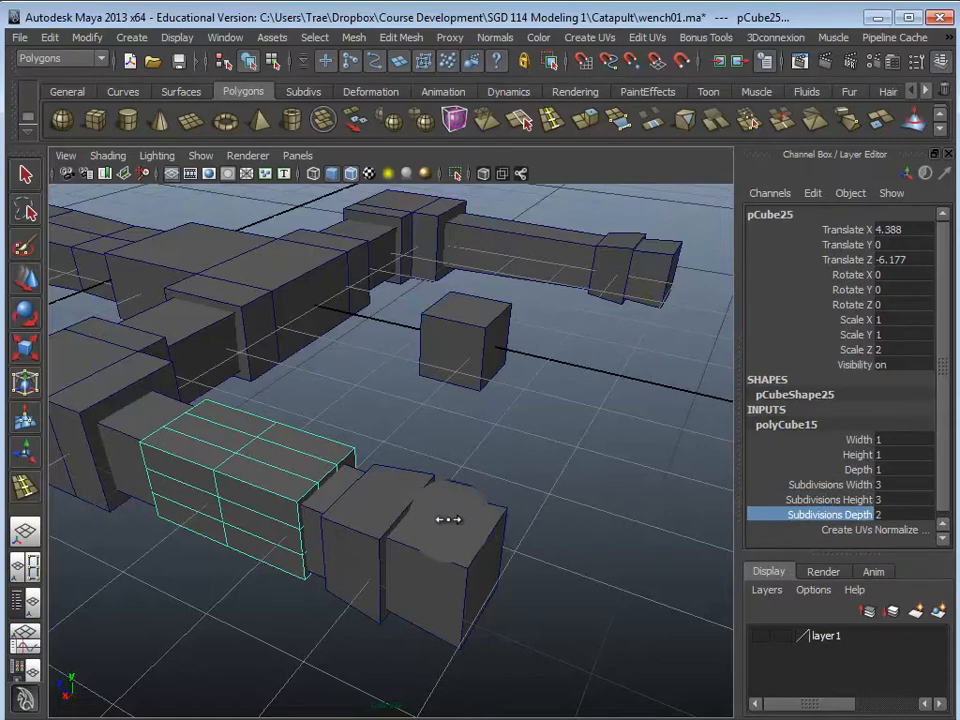
Spread the arm block's inner edge loops outward so each runs close to the block's outer edges in all three directions.
{"action": "key", "text": "f"}
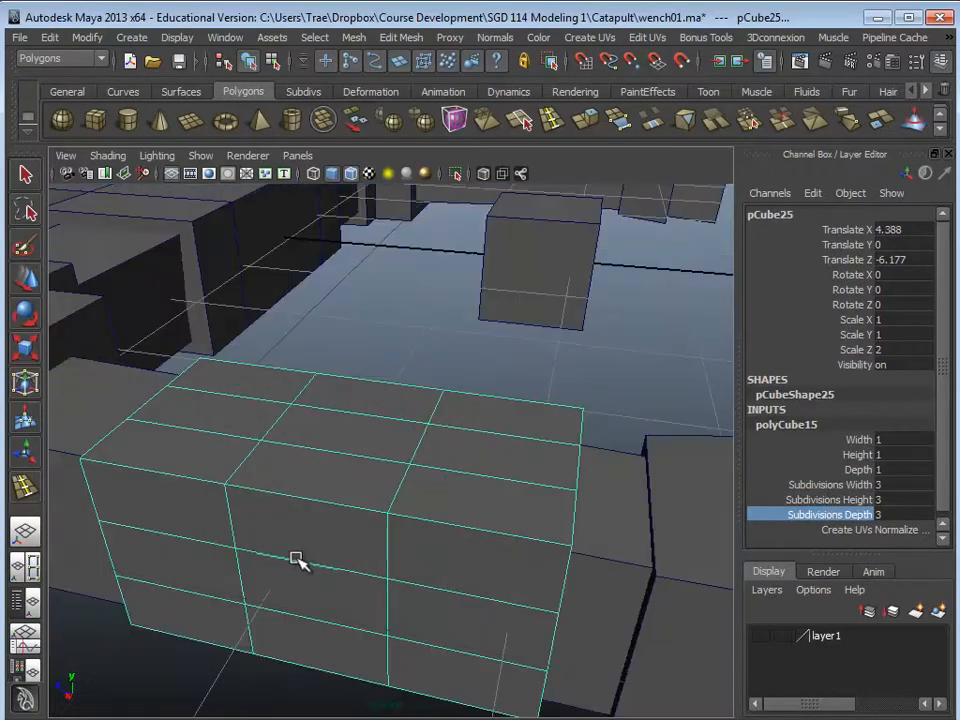
{"action": "right_click_drag", "start_coordinate": [310, 459], "coordinate": [313, 411]}
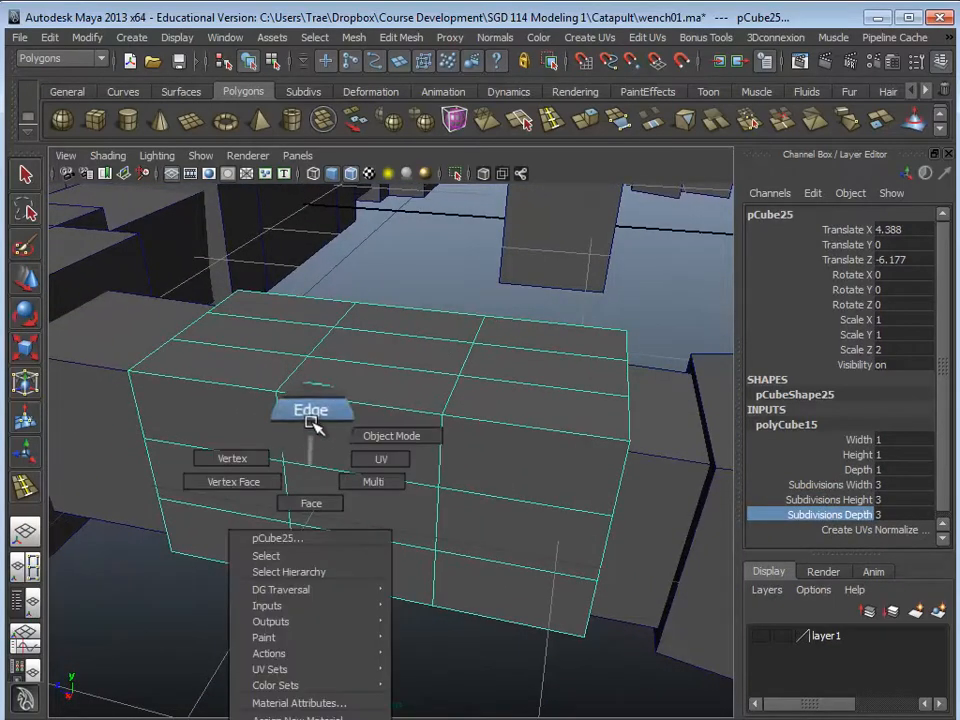
{"action": "left_click", "coordinate": [279, 425]}
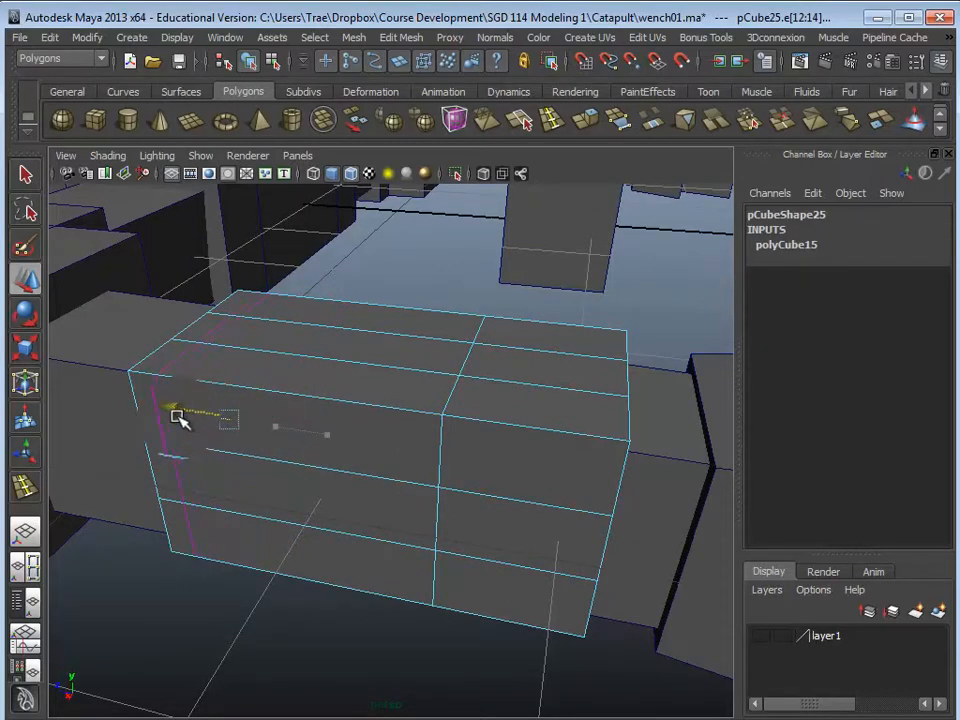
{"action": "left_click", "coordinate": [440, 450]}
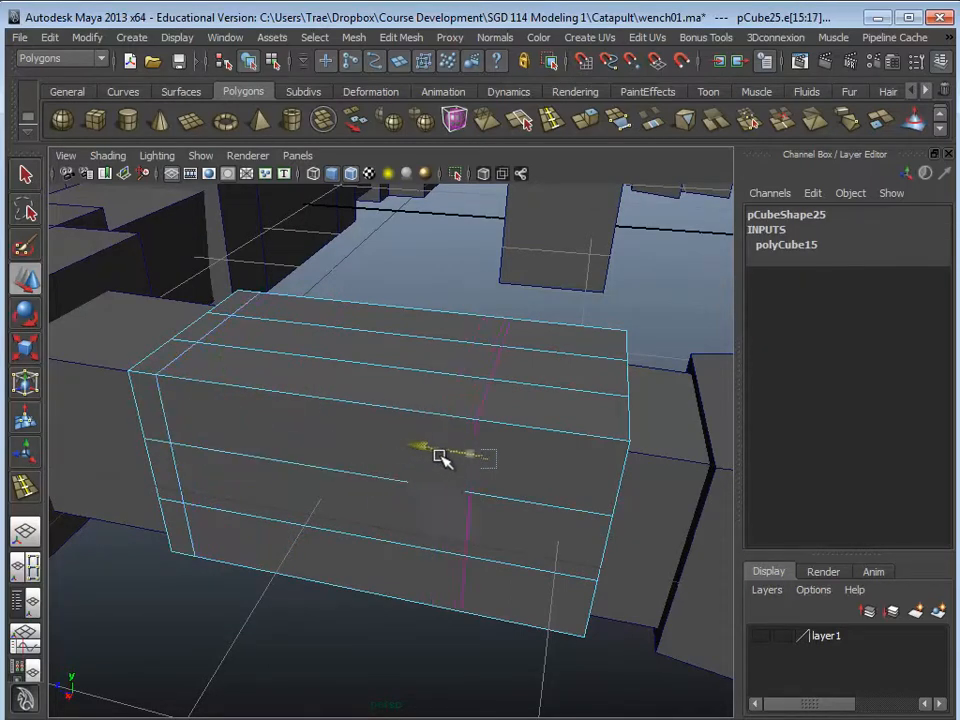
{"action": "left_click", "coordinate": [380, 479]}
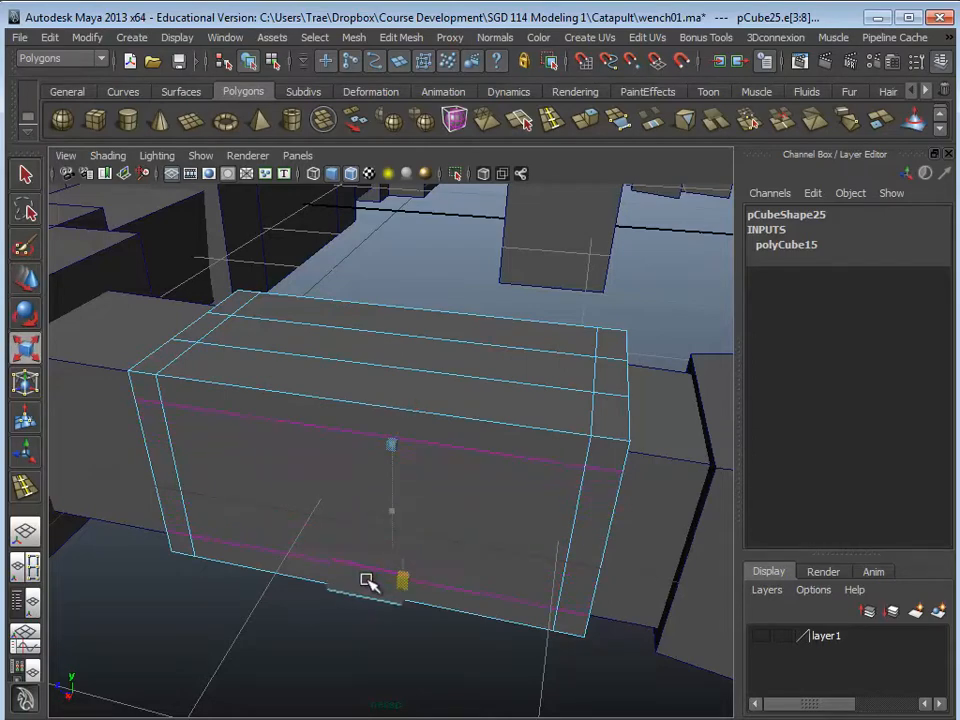
{"action": "left_click_drag", "start_coordinate": [430, 503], "coordinate": [420, 536], "text": "alt"}
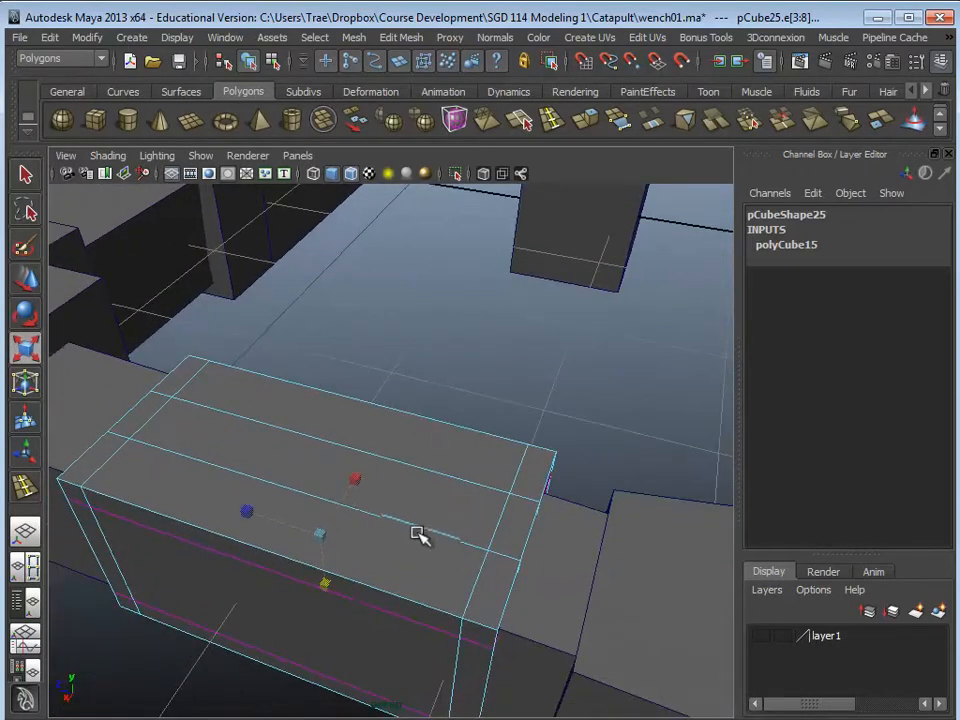
{"action": "left_click", "coordinate": [416, 527]}
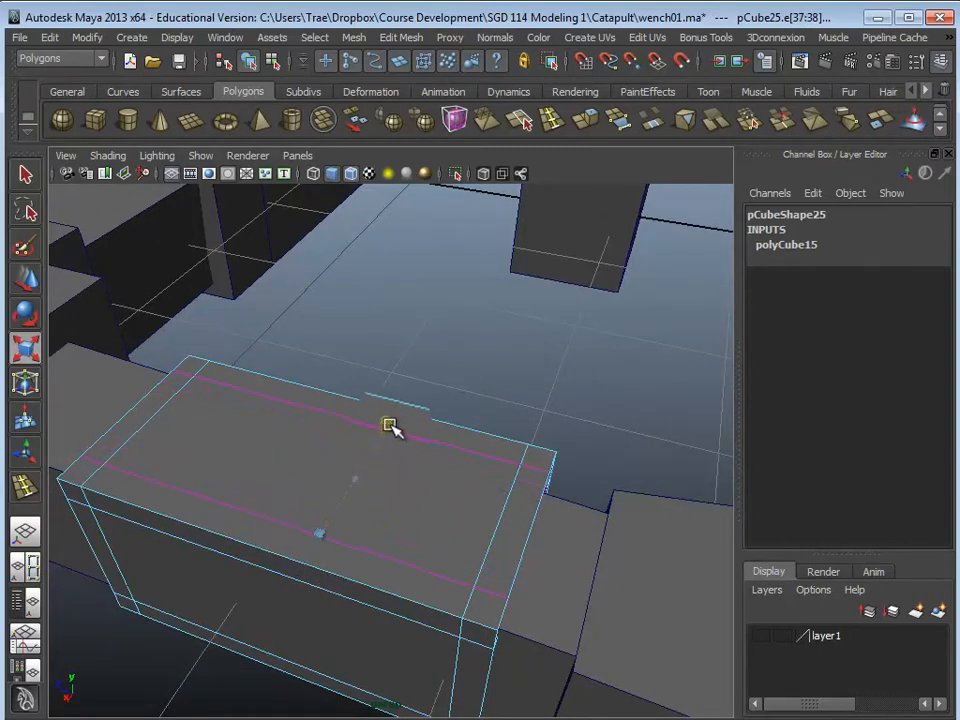
Return the arm block to object mode and display it with smooth mesh preview.
{"action": "right_click_drag", "start_coordinate": [215, 502], "coordinate": [242, 500]}
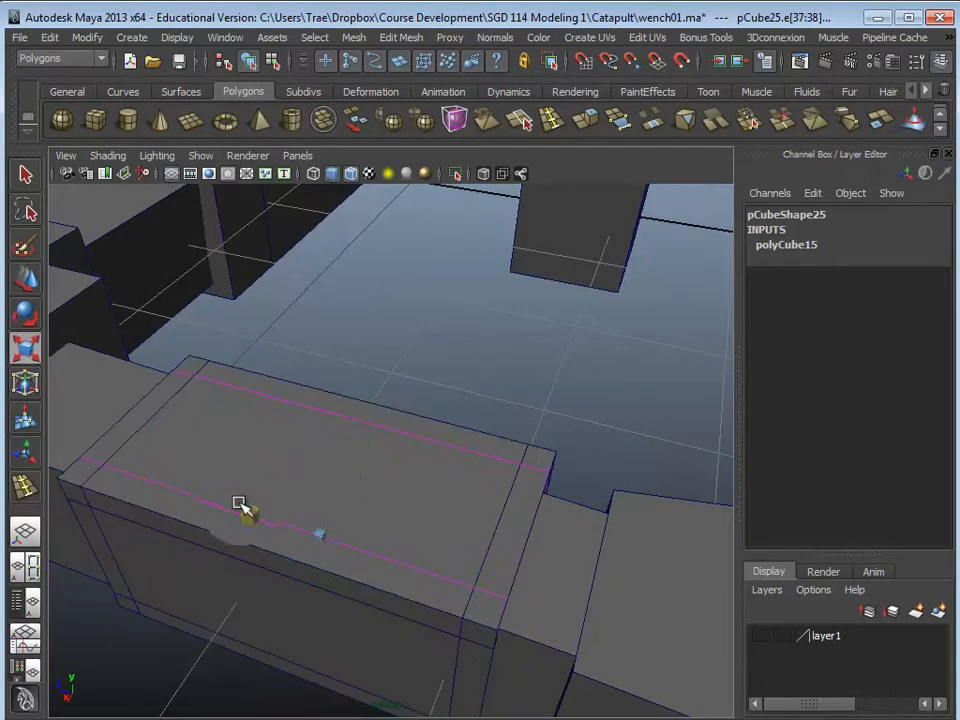
{"action": "key", "text": "ctrl+z"}
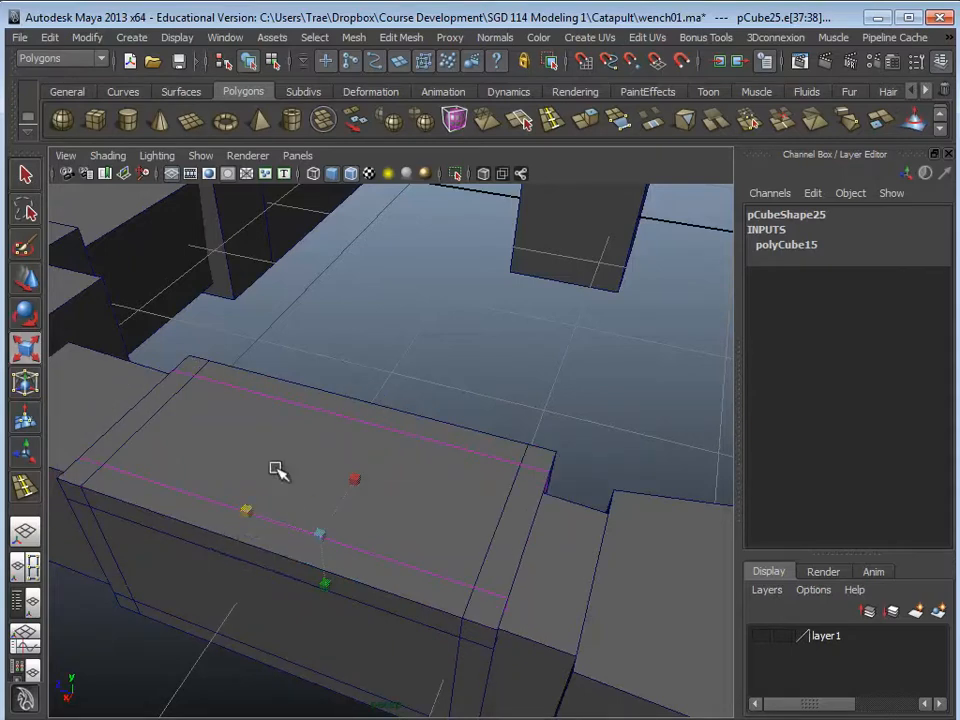
{"action": "key", "text": "ctrl+z"}
{"action": "right_click_drag", "start_coordinate": [178, 466], "coordinate": [200, 444]}
{"action": "key", "text": "3"}
{"action": "left_click", "coordinate": [349, 339]}
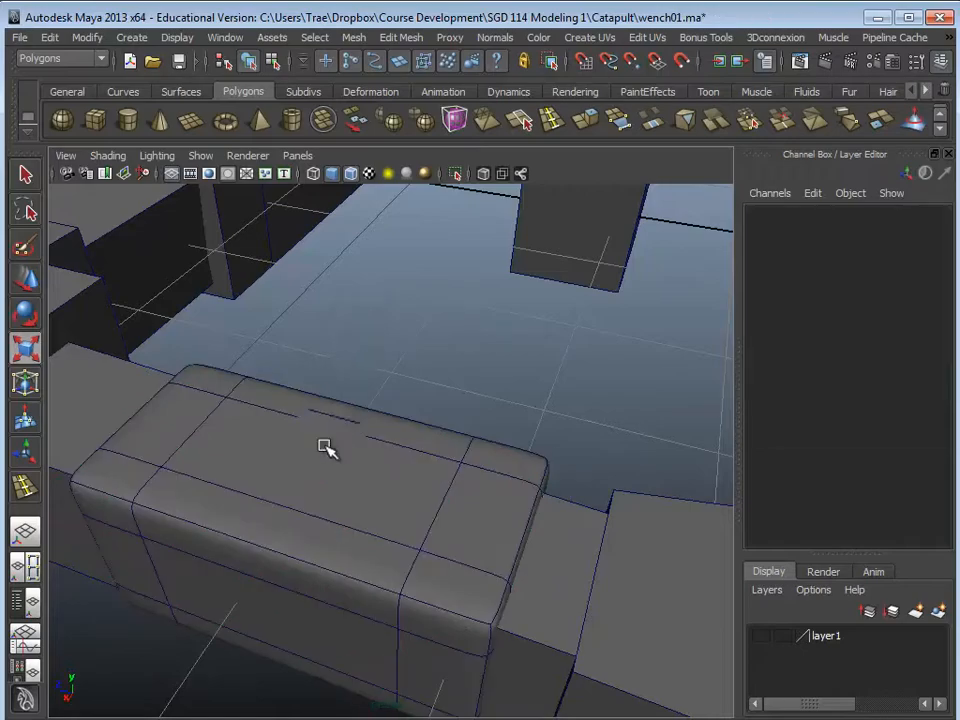
Shift the arm block to X 4.417 to centre it across the arm, and return it to unsmoothed display.
{"action": "left_click", "coordinate": [326, 540]}
{"action": "left_click_drag", "start_coordinate": [326, 540], "coordinate": [485, 538], "text": "alt"}
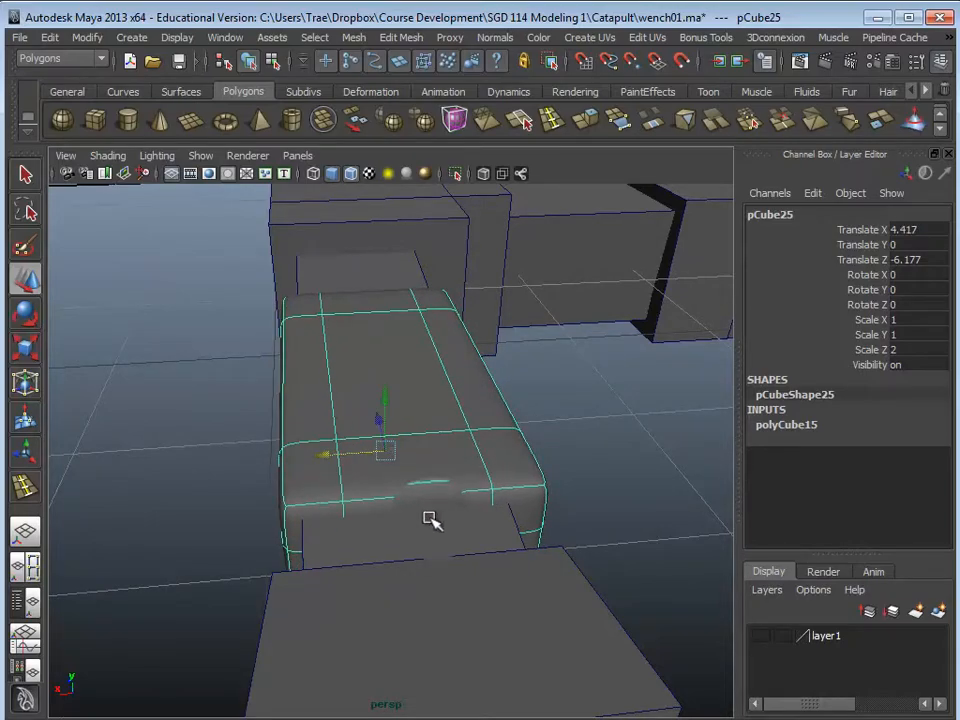
{"action": "left_click_drag", "start_coordinate": [431, 519], "coordinate": [330, 505], "text": "alt"}
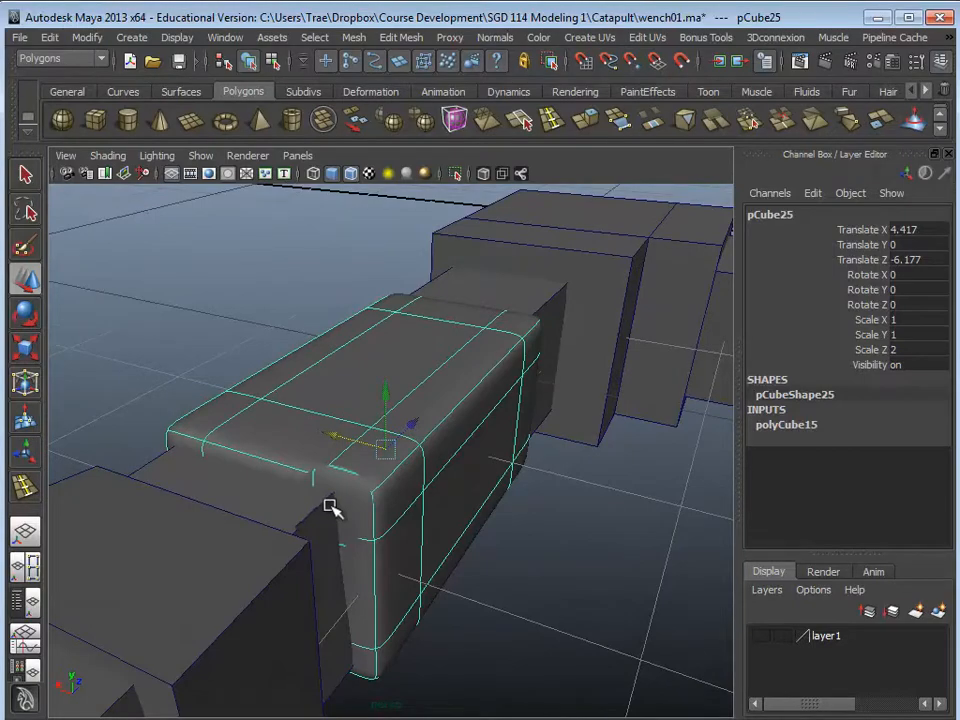
{"action": "left_click_drag", "start_coordinate": [458, 525], "coordinate": [266, 531], "text": "alt"}
{"action": "scroll", "coordinate": [245, 560], "scroll_direction": "up", "scroll_amount": 4}
{"action": "left_click", "coordinate": [243, 564]}
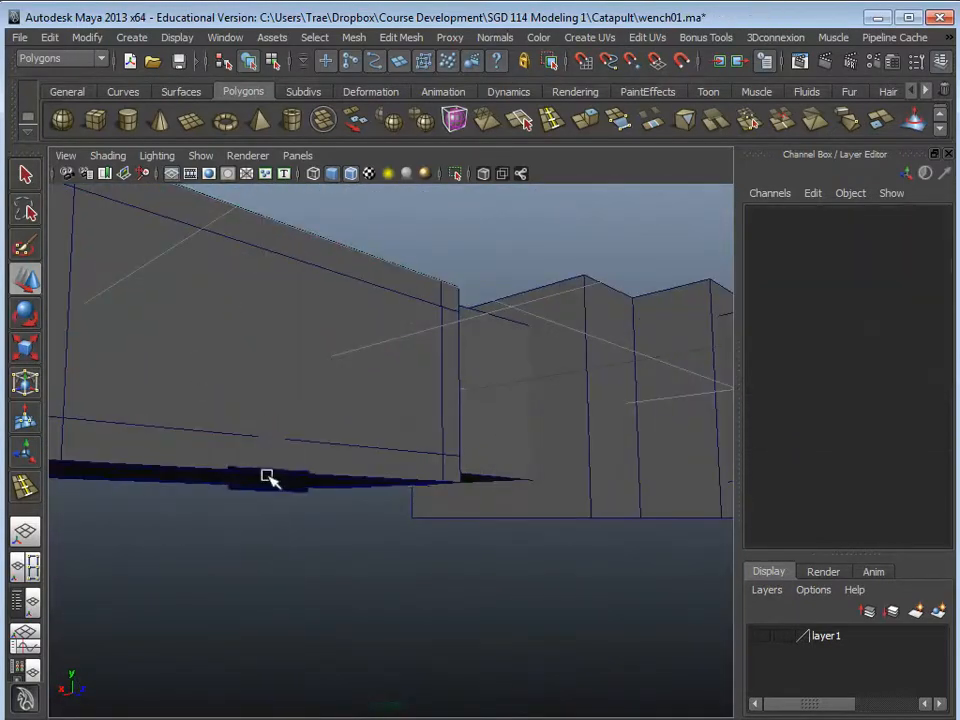
{"action": "left_click_drag", "start_coordinate": [266, 474], "coordinate": [316, 468], "text": "alt"}
Scale the cube between the arms into a thin wide plate, about 4.91 in X, 0.229 in Y and 2.85 in Z.
{"action": "left_click", "coordinate": [521, 489]}
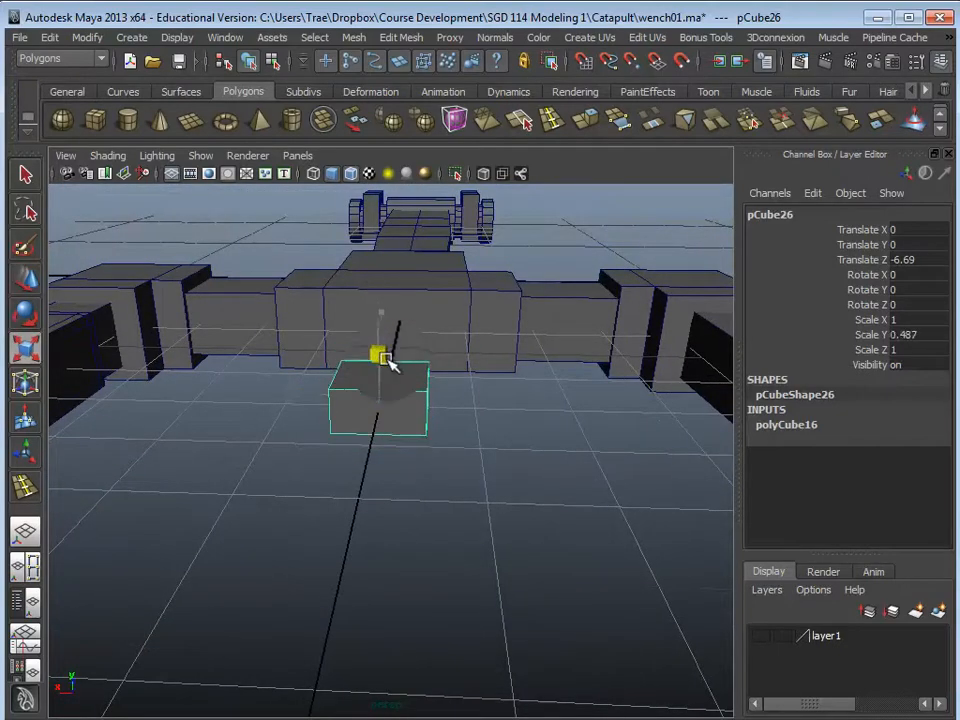
{"action": "left_click_drag", "start_coordinate": [290, 445], "coordinate": [512, 431], "text": "alt"}
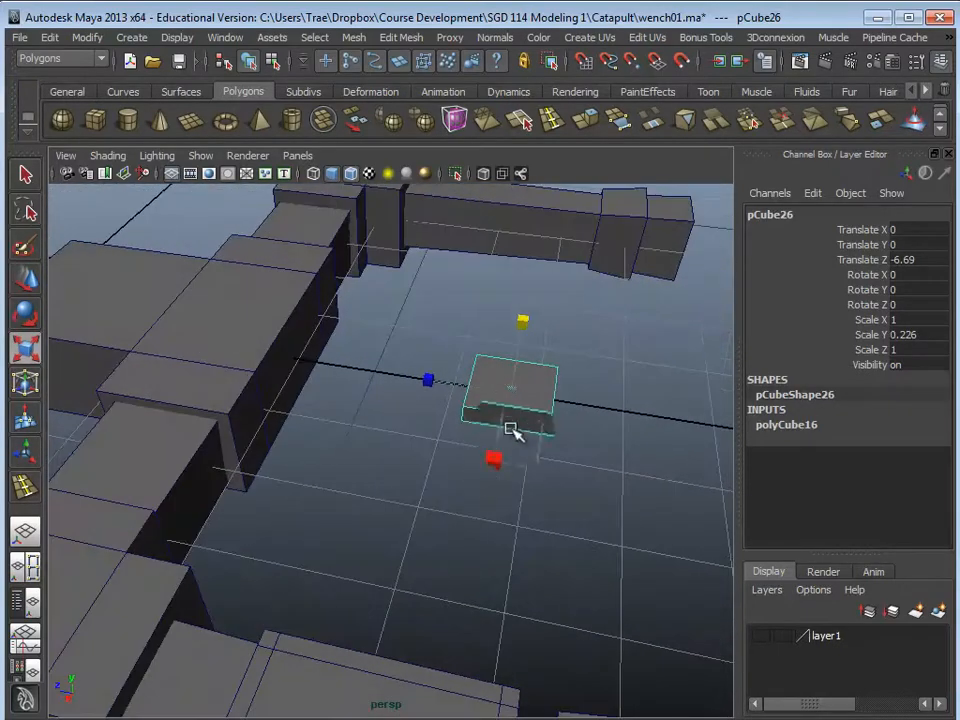
{"action": "middle_click_drag", "start_coordinate": [632, 460], "coordinate": [660, 476]}
{"action": "left_click_drag", "start_coordinate": [660, 476], "coordinate": [418, 471], "text": "alt"}
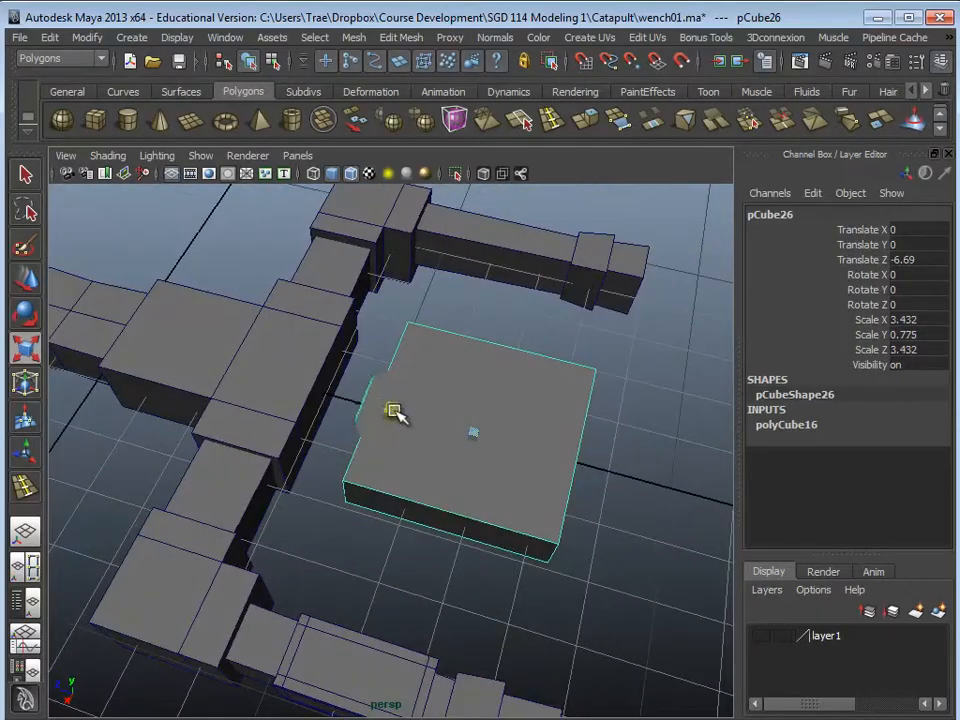
{"action": "left_click_drag", "start_coordinate": [414, 420], "coordinate": [466, 352], "text": "alt"}
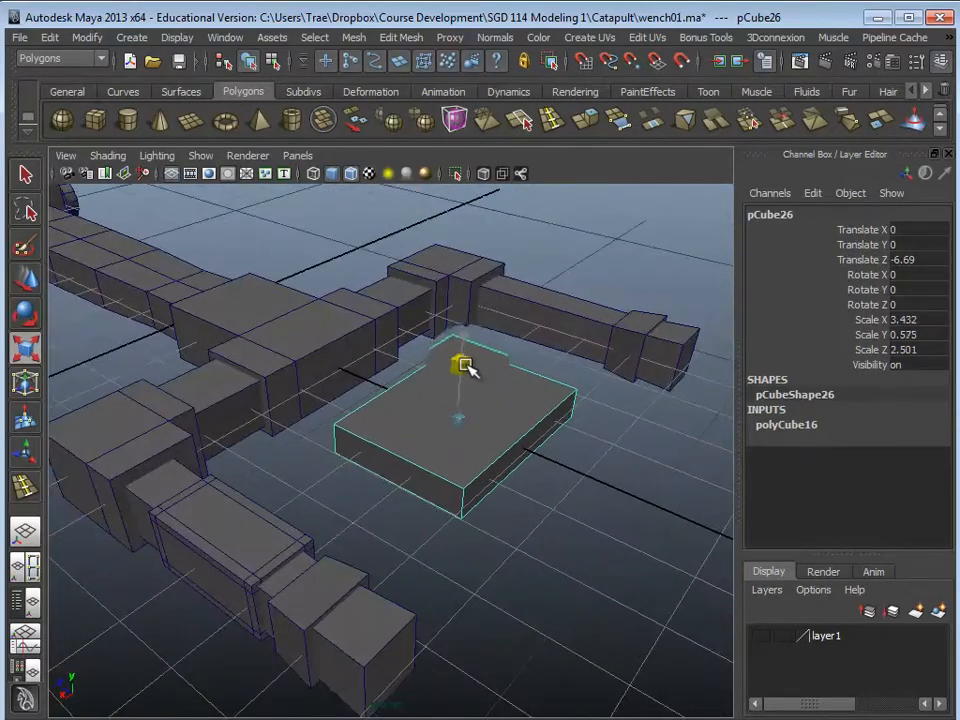
{"action": "left_click_drag", "start_coordinate": [437, 496], "coordinate": [430, 468], "text": "alt"}
{"action": "left_click_drag", "start_coordinate": [382, 399], "coordinate": [345, 520], "text": "alt"}
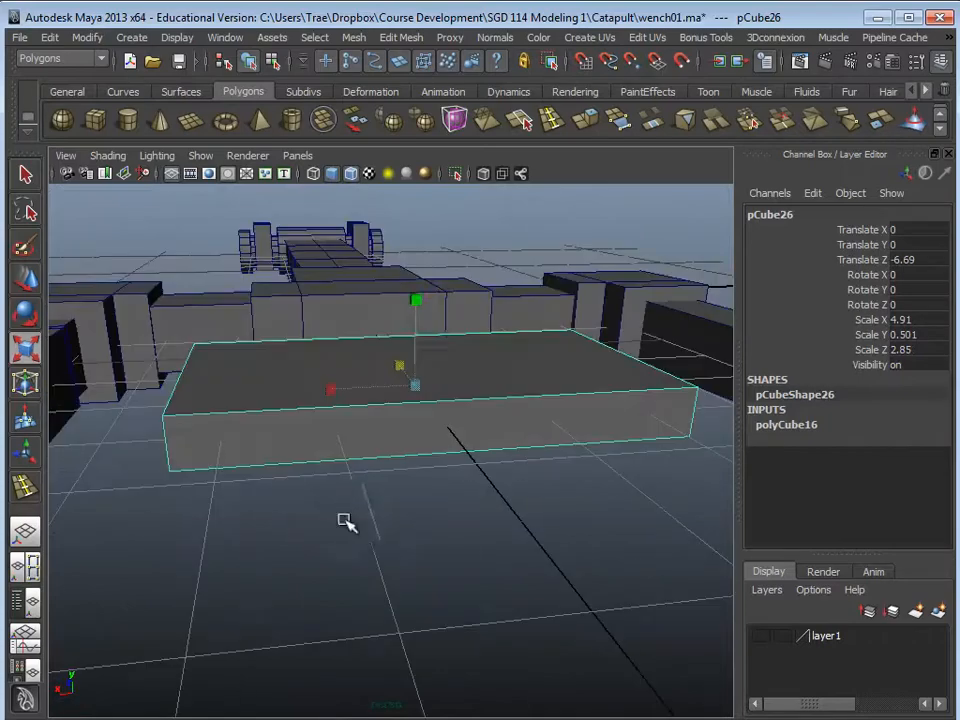
{"action": "left_click_drag", "start_coordinate": [416, 305], "coordinate": [416, 350]}
{"action": "left_click_drag", "start_coordinate": [416, 350], "coordinate": [418, 520], "text": "alt"}
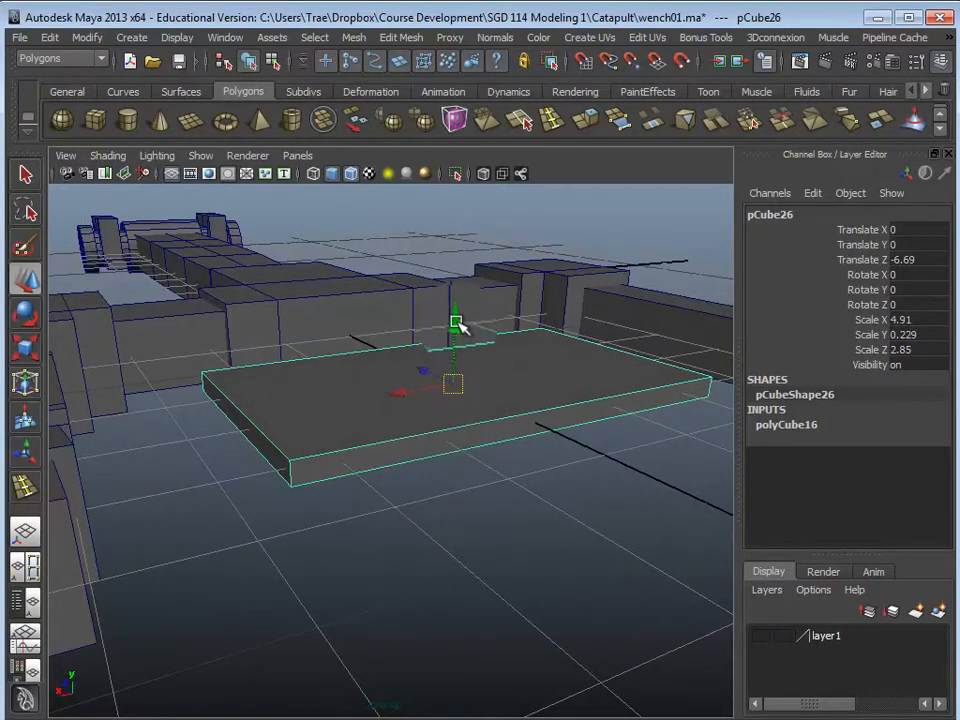
Lower the plate below the frame to about -1.945 in Y.
{"action": "left_click_drag", "start_coordinate": [455, 323], "coordinate": [411, 400]}
{"action": "left_click_drag", "start_coordinate": [411, 400], "coordinate": [268, 458], "text": "alt"}
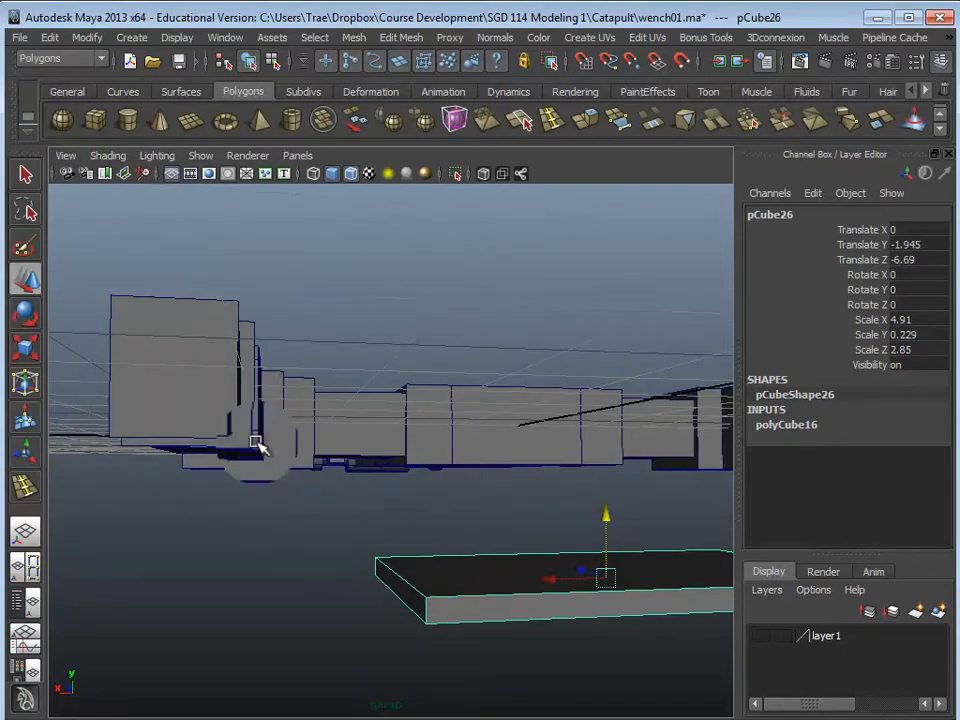
{"action": "left_click_drag", "start_coordinate": [399, 573], "coordinate": [373, 471], "text": "alt"}
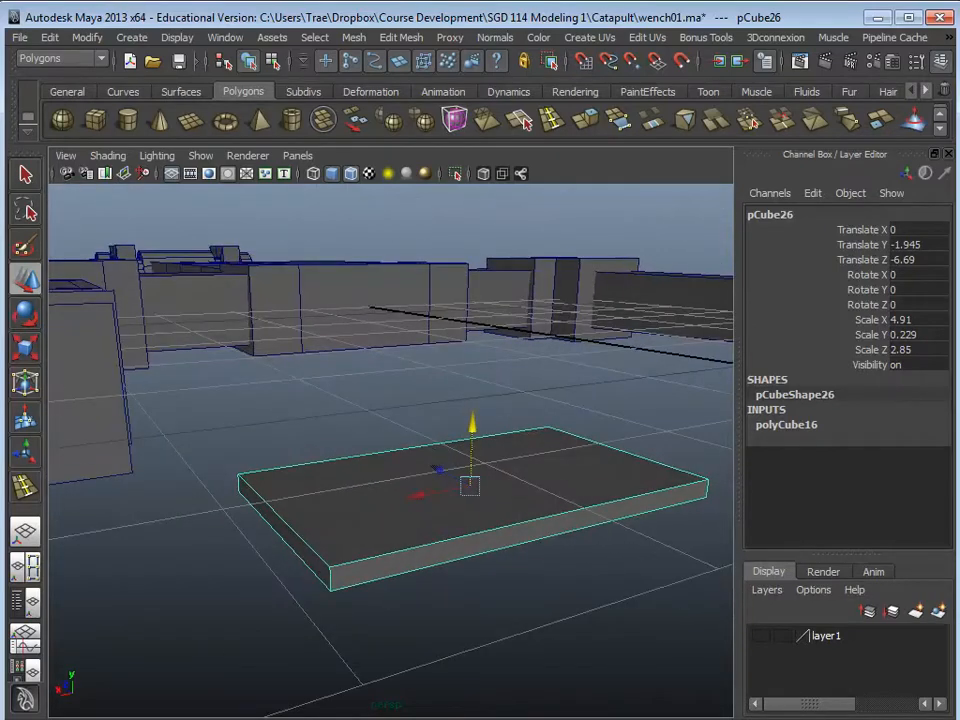
{"action": "left_click_drag", "start_coordinate": [586, 495], "coordinate": [498, 497], "text": "alt"}
{"action": "scroll", "coordinate": [467, 520], "scroll_direction": "down", "scroll_amount": 3}
{"action": "left_click_drag", "start_coordinate": [333, 558], "coordinate": [405, 602], "text": "alt"}
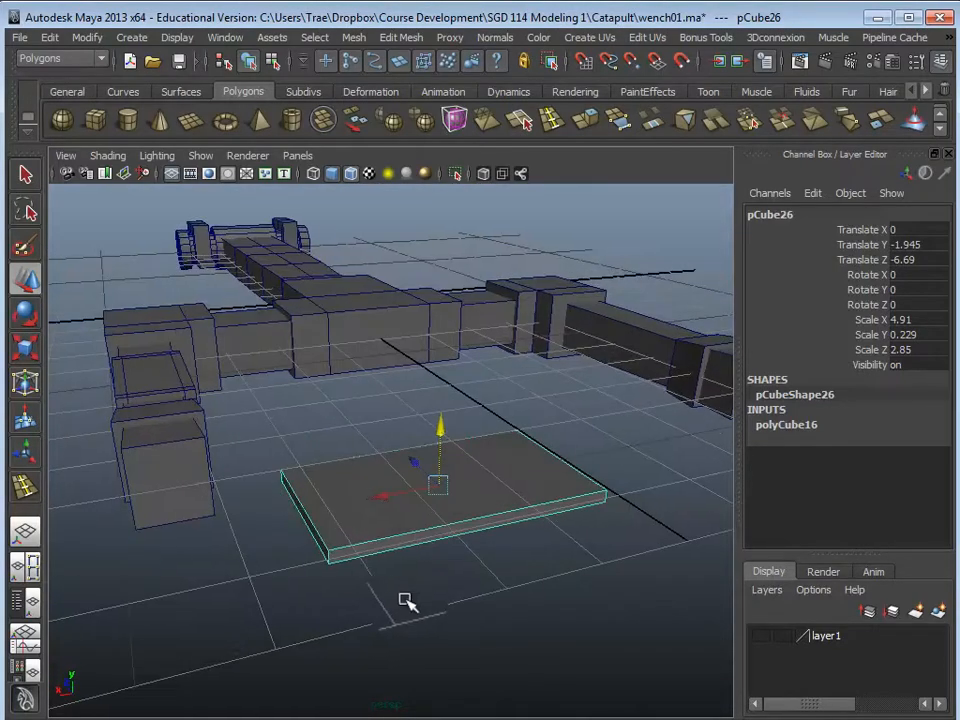
Set the plate's subdivisions to 4 in width, 2 in height and 3 in depth.
{"action": "scroll", "coordinate": [405, 602], "scroll_direction": "up", "scroll_amount": 3}
{"action": "left_click", "coordinate": [792, 426]}
{"action": "left_click", "coordinate": [835, 484]}
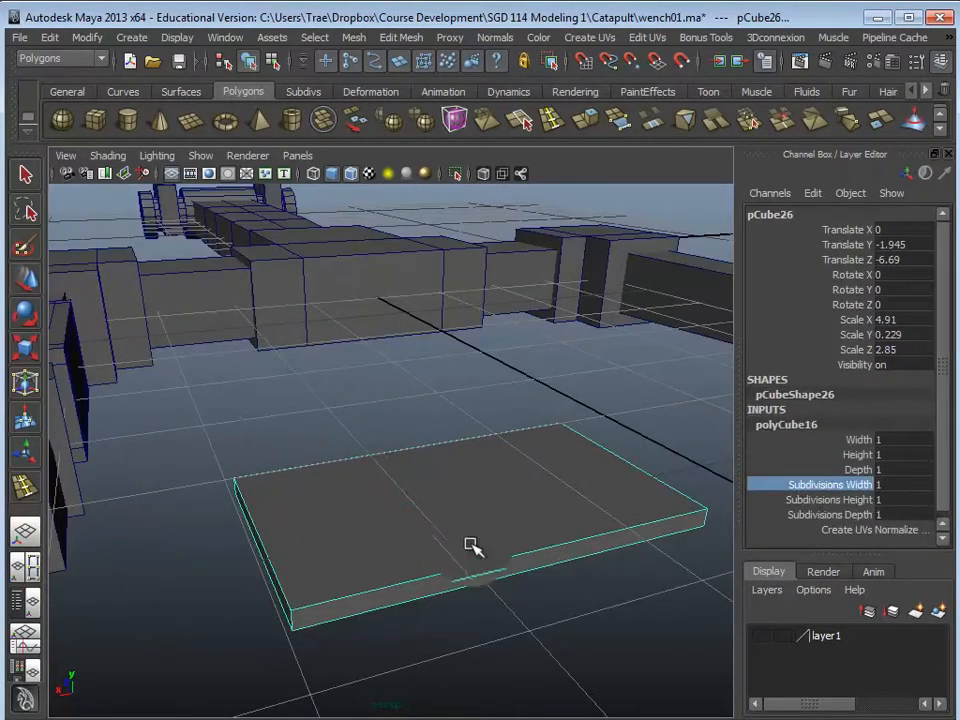
{"action": "left_click", "coordinate": [830, 499]}
{"action": "mouse_move", "coordinate": [482, 553]}
{"action": "middle_mouse_down"}
{"action": "mouse_move", "coordinate": [502, 556]}
{"action": "mouse_move", "coordinate": [491, 557]}
{"action": "middle_mouse_up"}
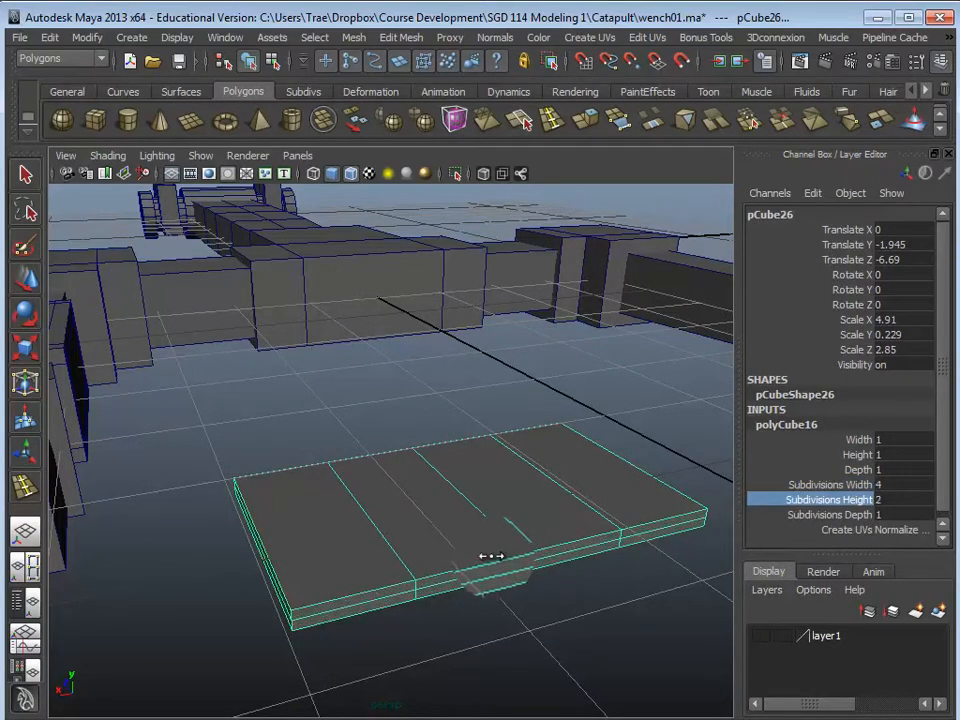
{"action": "left_click", "coordinate": [838, 515]}
{"action": "middle_click_drag", "start_coordinate": [549, 563], "coordinate": [521, 567]}
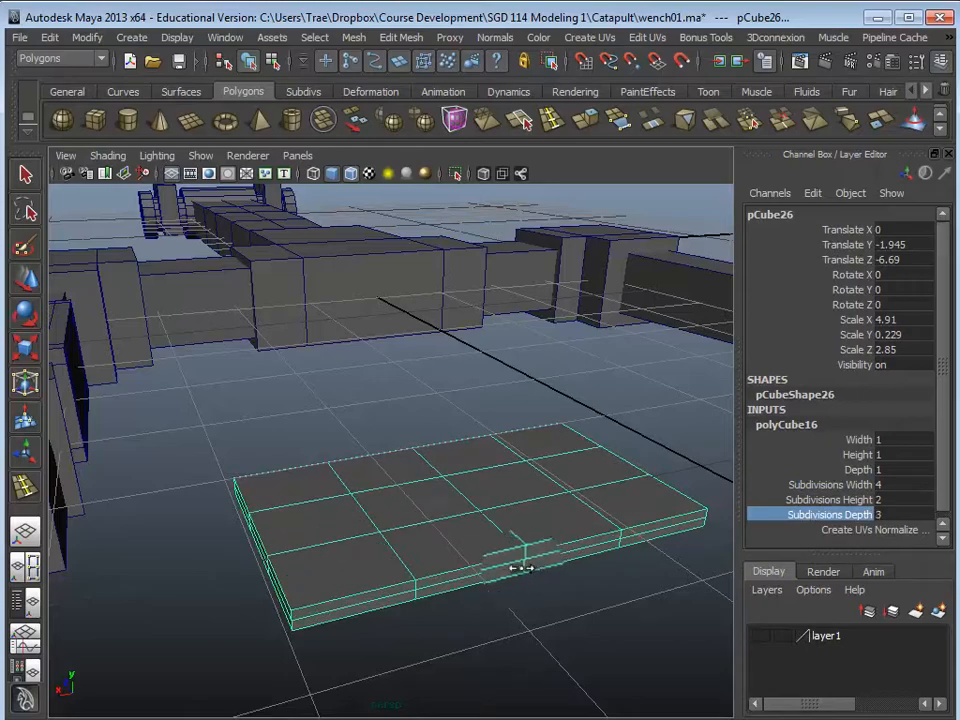
Shift the plate along Z to about -6.005.
{"action": "left_click_drag", "start_coordinate": [521, 567], "coordinate": [362, 443], "text": "alt"}
{"action": "scroll", "coordinate": [362, 443], "scroll_direction": "down", "scroll_amount": 3}
{"action": "right_click_drag", "start_coordinate": [362, 443], "coordinate": [456, 415]}
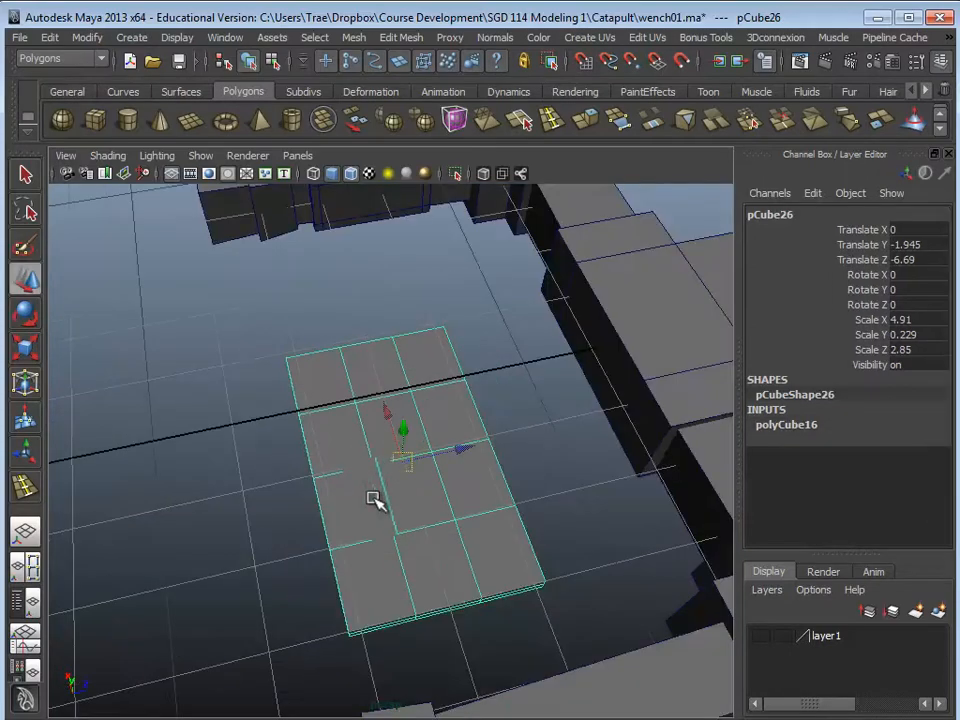
{"action": "left_click_drag", "start_coordinate": [405, 468], "coordinate": [388, 440], "text": "alt"}
{"action": "middle_click_drag", "start_coordinate": [388, 440], "coordinate": [475, 446], "text": "alt"}
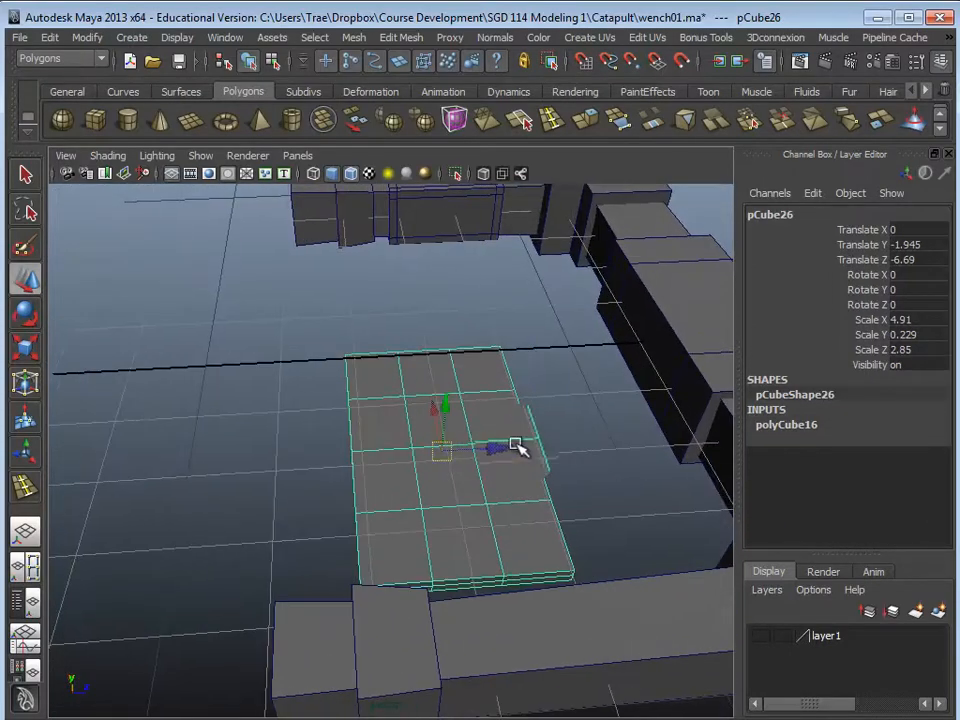
{"action": "left_click_drag", "start_coordinate": [512, 445], "coordinate": [556, 446]}
Scale the plate's two inner lengthwise edge loops apart along Z so they sit near its long edges.
{"action": "left_click_drag", "start_coordinate": [556, 446], "coordinate": [485, 410], "text": "alt"}
{"action": "middle_click_drag", "start_coordinate": [419, 315], "coordinate": [352, 478], "text": "alt"}
{"action": "scroll", "coordinate": [375, 527], "scroll_direction": "up", "scroll_amount": 4}
{"action": "middle_click_drag", "start_coordinate": [371, 580], "coordinate": [371, 485], "text": "alt"}
{"action": "left_click_drag", "start_coordinate": [370, 487], "coordinate": [298, 538], "text": "alt"}
{"action": "right_click_drag", "start_coordinate": [300, 536], "coordinate": [312, 505]}
{"action": "double_click", "coordinate": [330, 524]}
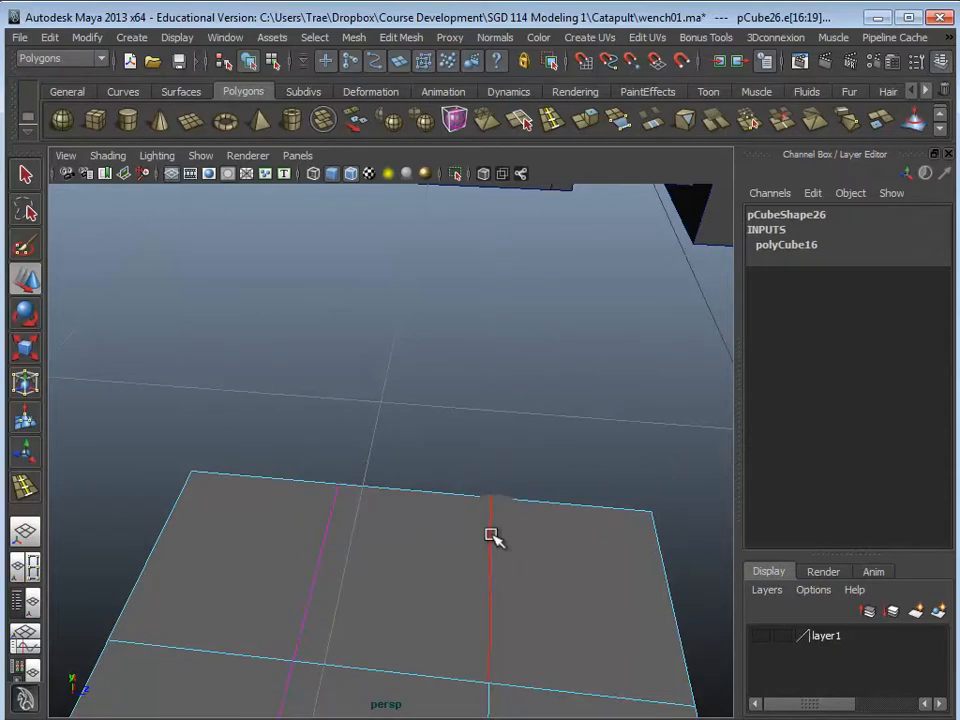
{"action": "left_click_drag", "start_coordinate": [491, 537], "coordinate": [441, 621], "text": "alt"}
{"action": "key", "text": "r"}
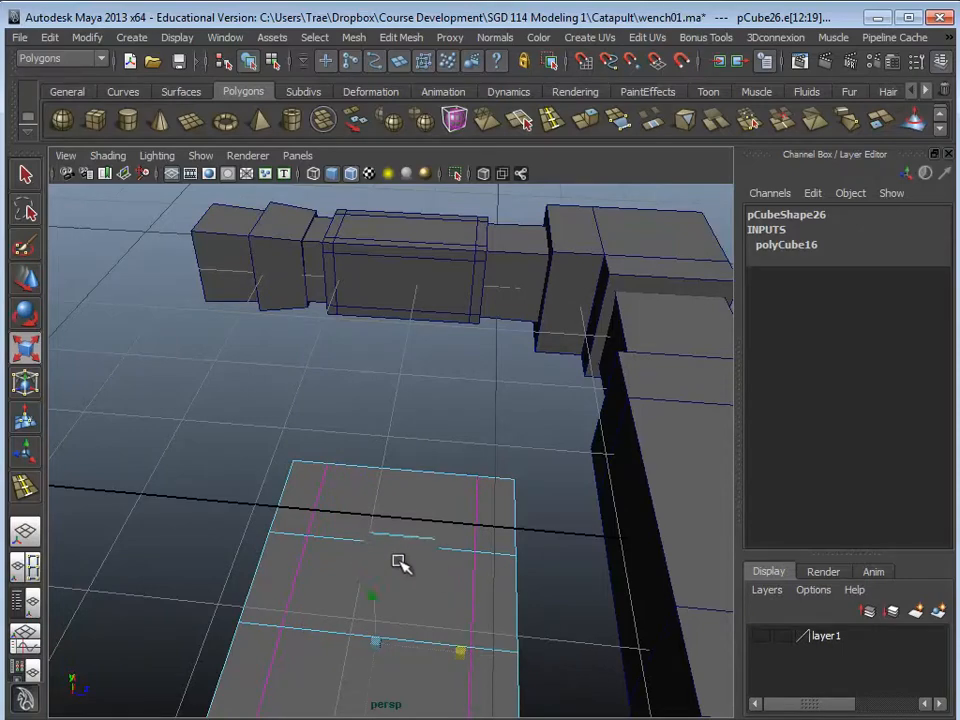
{"action": "left_click_drag", "start_coordinate": [399, 563], "coordinate": [332, 420], "text": "alt"}
{"action": "left_click", "coordinate": [219, 450]}
{"action": "left_click_drag", "start_coordinate": [219, 450], "coordinate": [432, 450], "text": "alt"}
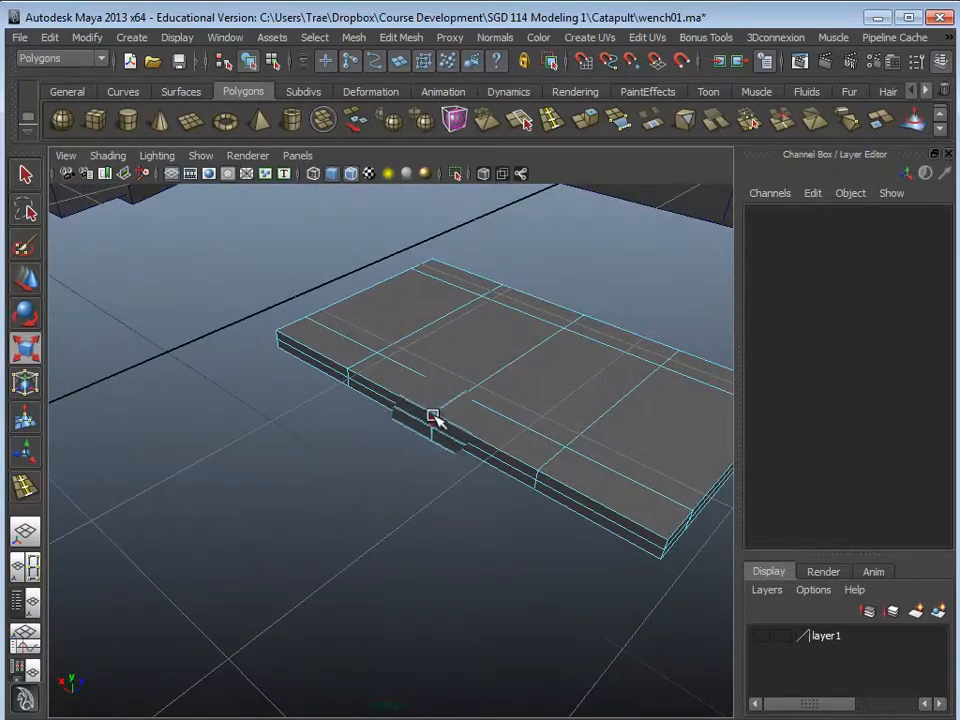
Widen the plate along Z at its middle and neighbouring crosswise edge loops, giving its long sides a bulged outline.
{"action": "right_click_drag", "start_coordinate": [433, 415], "coordinate": [437, 400]}
{"action": "left_click", "coordinate": [450, 407]}
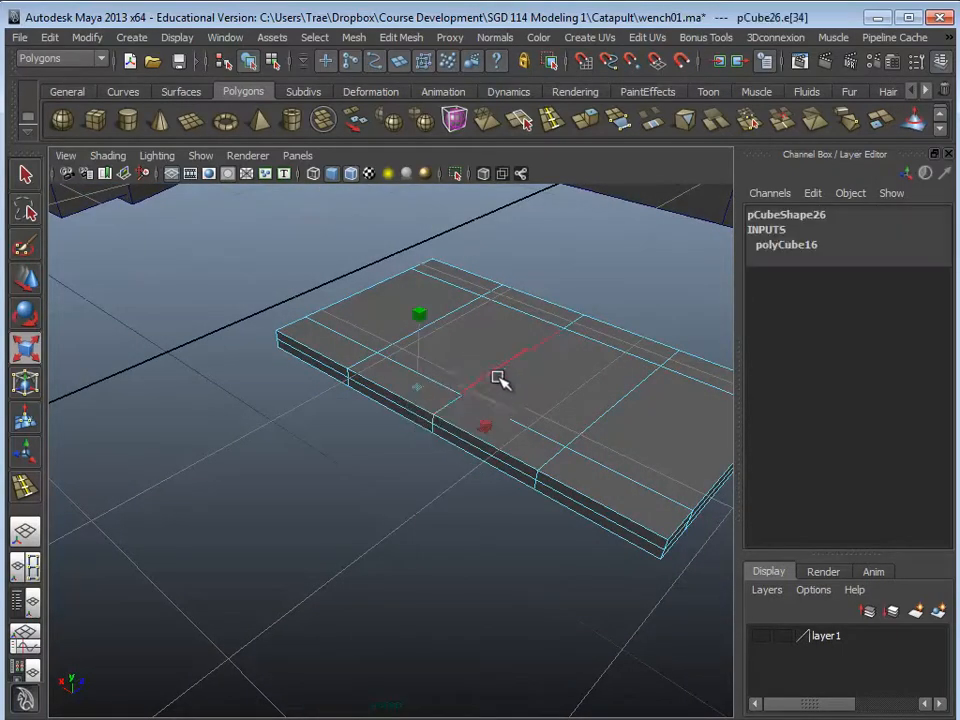
{"action": "left_click_drag", "start_coordinate": [513, 371], "coordinate": [455, 412], "text": "alt"}
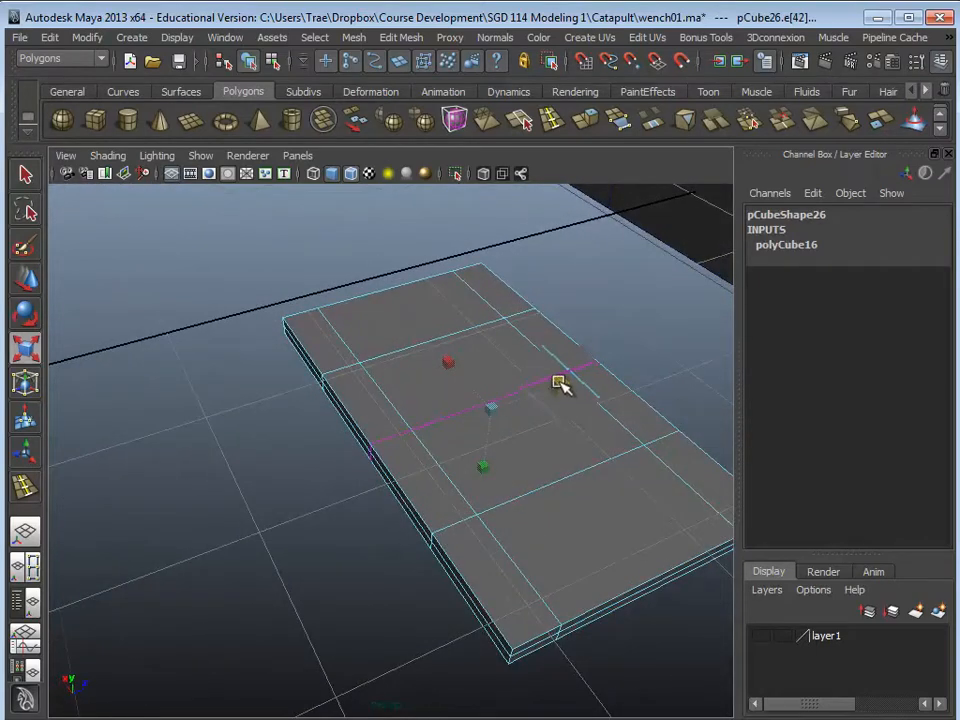
{"action": "left_click_drag", "start_coordinate": [561, 384], "coordinate": [599, 378]}
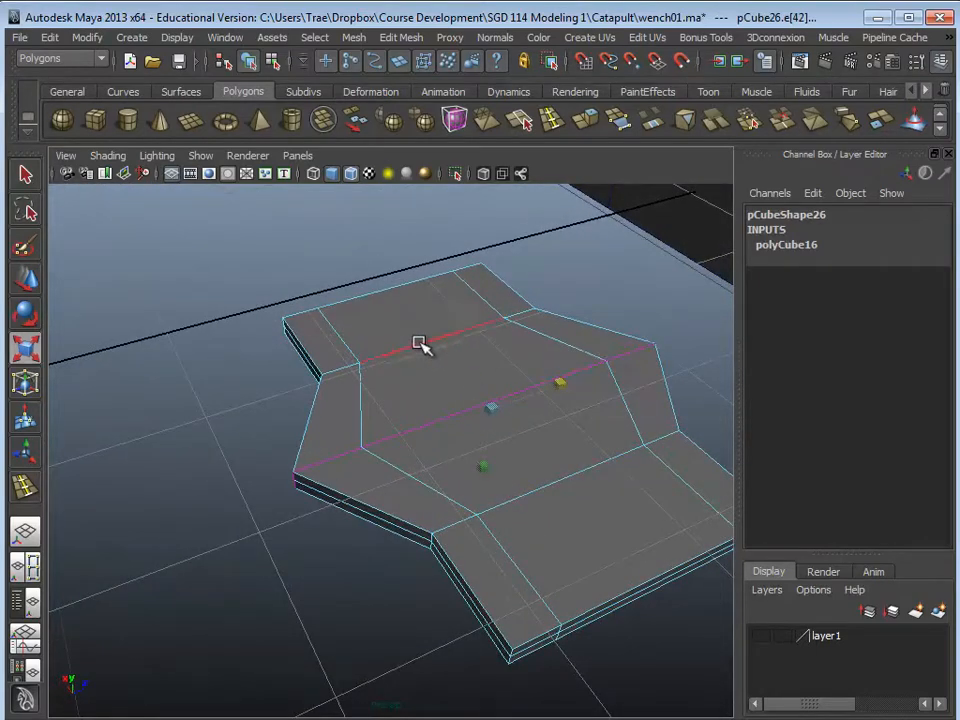
{"action": "left_click_drag", "start_coordinate": [508, 324], "coordinate": [427, 437]}
Delete the faces of the plate's half on the negative X side.
{"action": "right_click", "coordinate": [427, 437]}
{"action": "left_click", "coordinate": [428, 468]}
{"action": "left_click_drag", "start_coordinate": [435, 268], "coordinate": [634, 541]}
{"action": "key", "text": "Delete"}
Scale the edge loop at mid-thickness around the half plate's rim outward to give the sides a pointed profile.
{"action": "left_click_drag", "start_coordinate": [551, 570], "coordinate": [362, 478], "text": "alt"}
{"action": "left_click", "coordinate": [362, 478]}
{"action": "right_click_drag", "start_coordinate": [360, 470], "coordinate": [304, 531]}
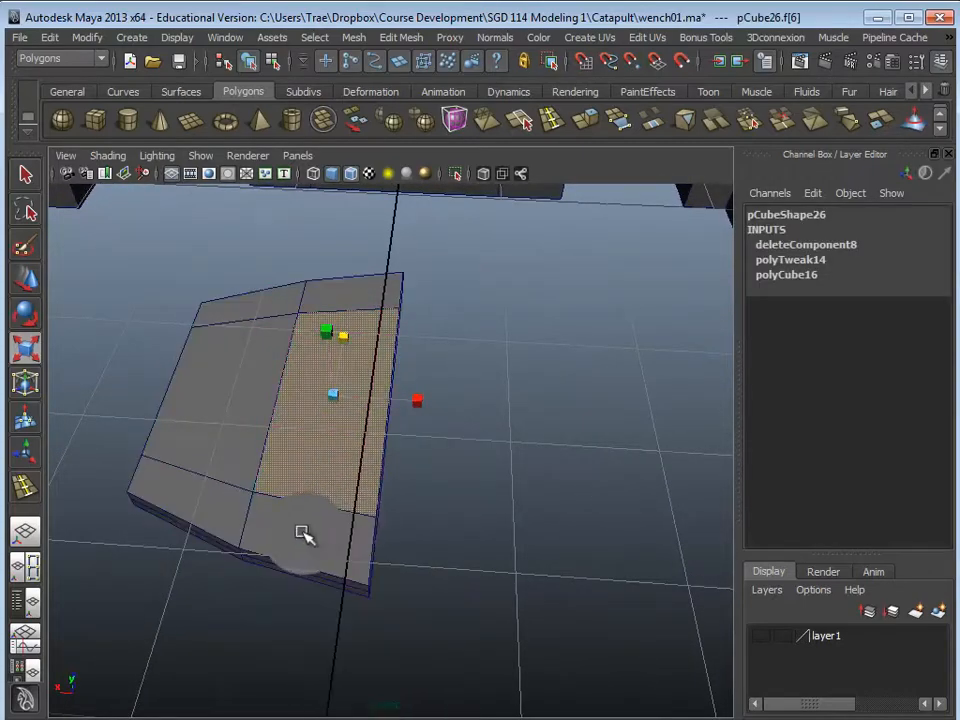
{"action": "left_click_drag", "start_coordinate": [304, 531], "coordinate": [332, 445], "text": "alt"}
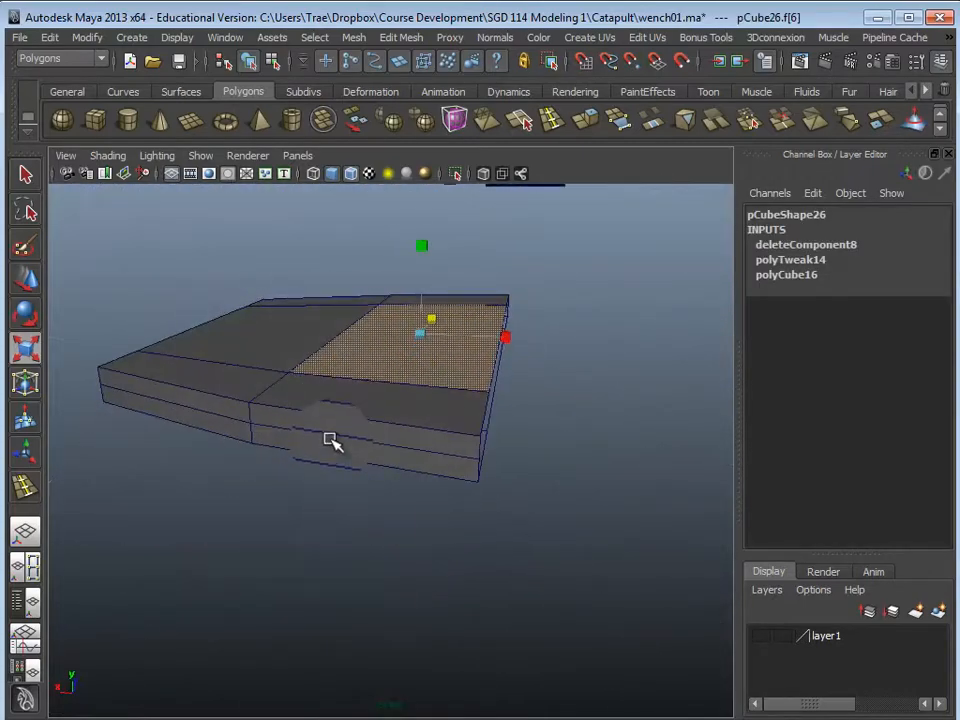
{"action": "right_click_drag", "start_coordinate": [330, 440], "coordinate": [331, 405]}
{"action": "double_click", "coordinate": [328, 439]}
{"action": "left_click_drag", "start_coordinate": [328, 440], "coordinate": [395, 465], "text": "alt"}
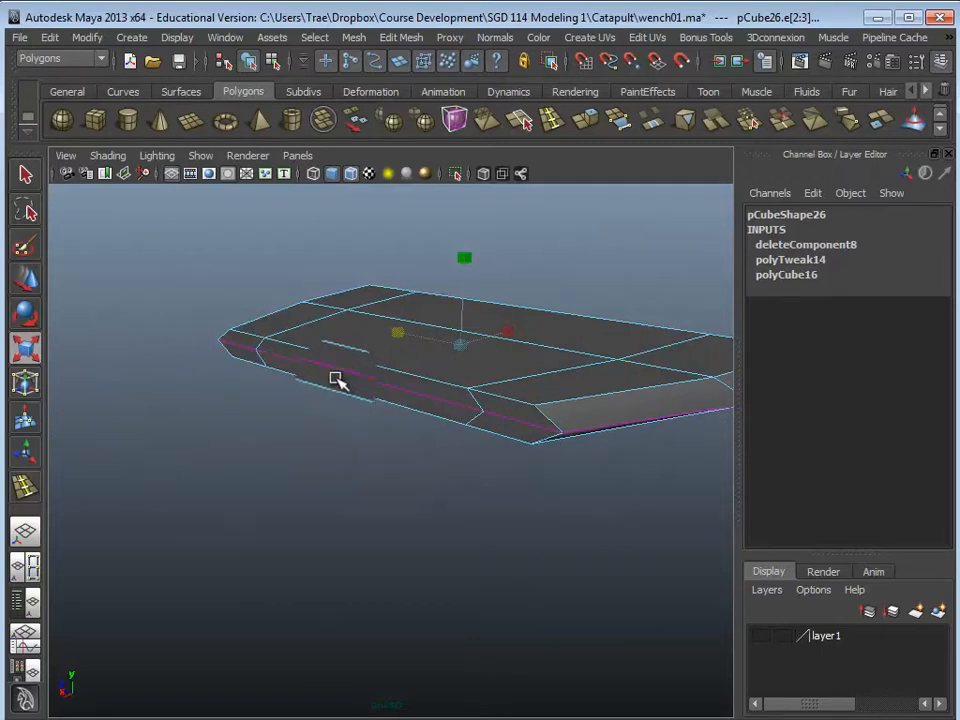
{"action": "left_click_drag", "start_coordinate": [336, 380], "coordinate": [272, 456], "text": "alt"}
{"action": "left_click", "coordinate": [270, 435]}
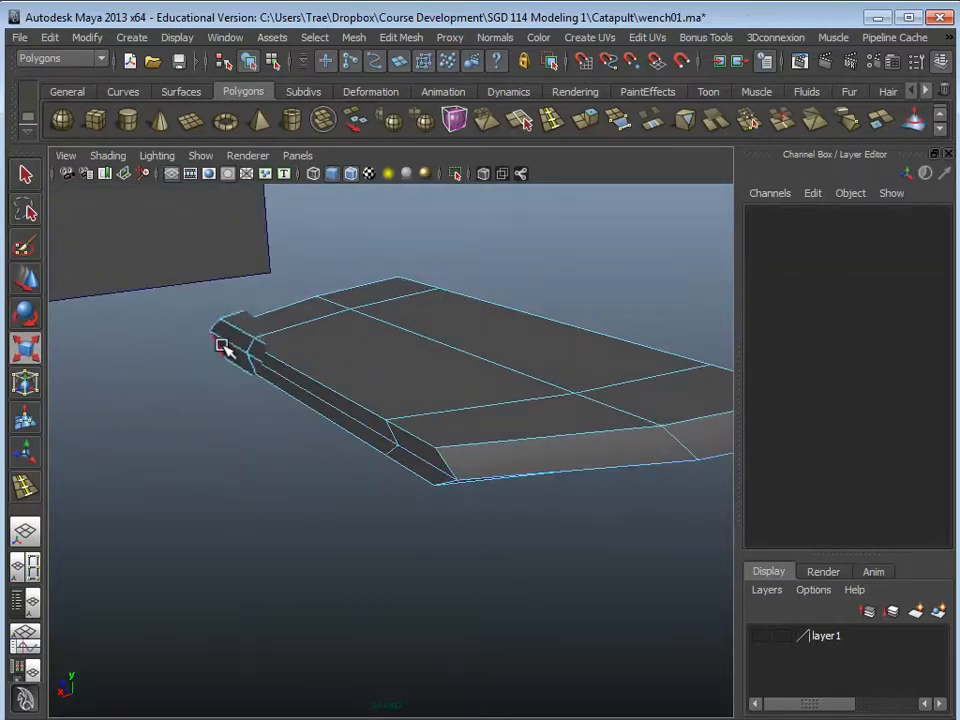
Pull the mid-thickness edges of the plate's outer end outward along X.
{"action": "left_click", "coordinate": [226, 346]}
{"action": "double_click", "coordinate": [417, 458]}
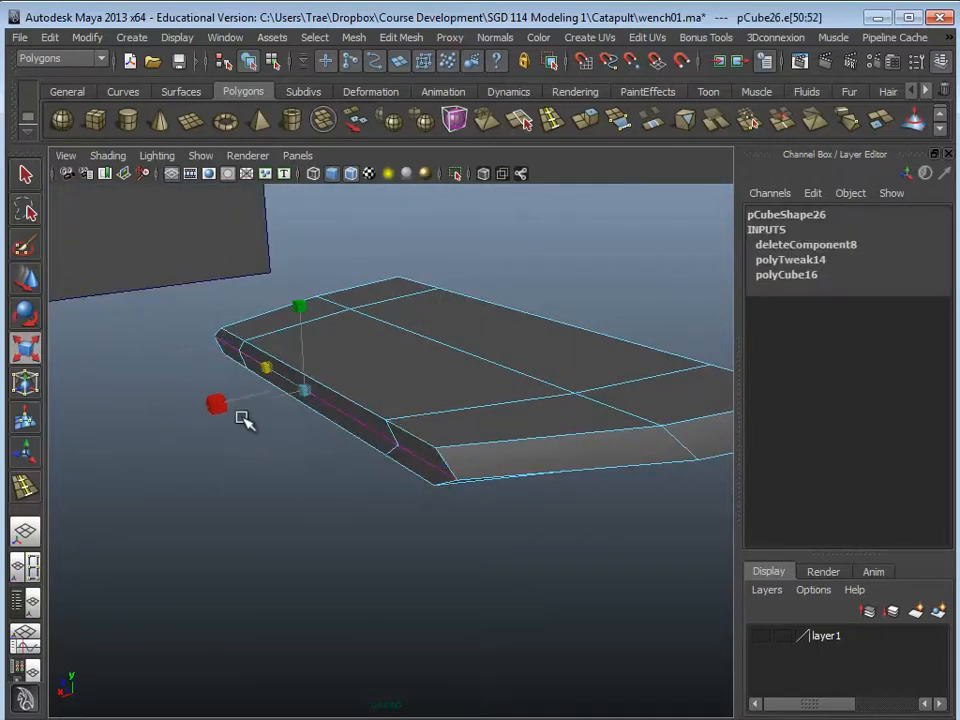
{"action": "key", "text": "w"}
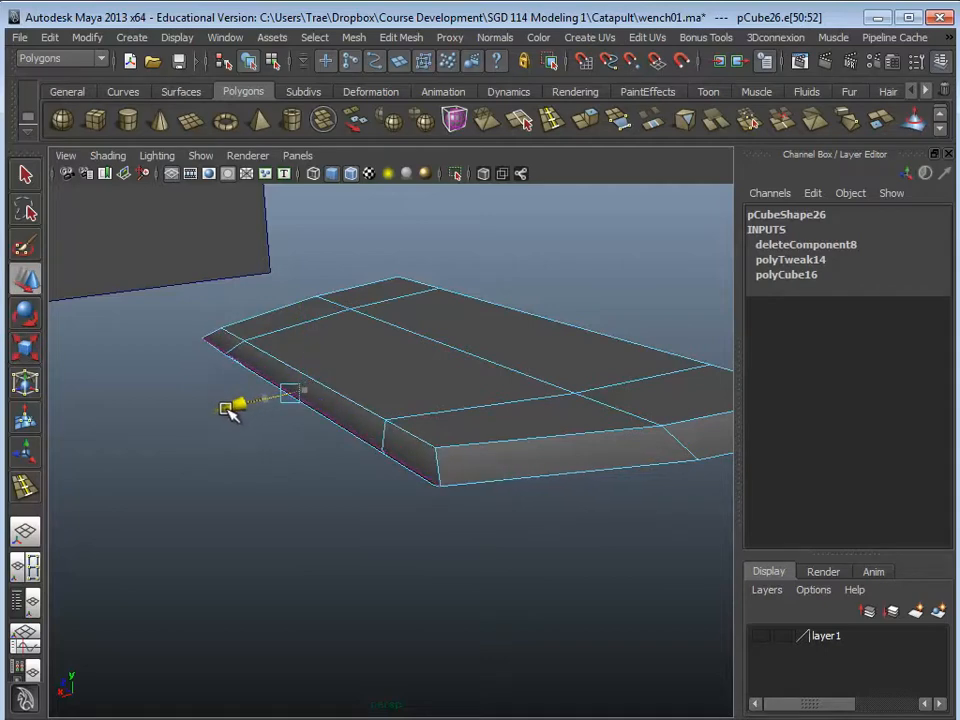
{"action": "left_click_drag", "start_coordinate": [265, 538], "coordinate": [200, 300], "text": "alt"}
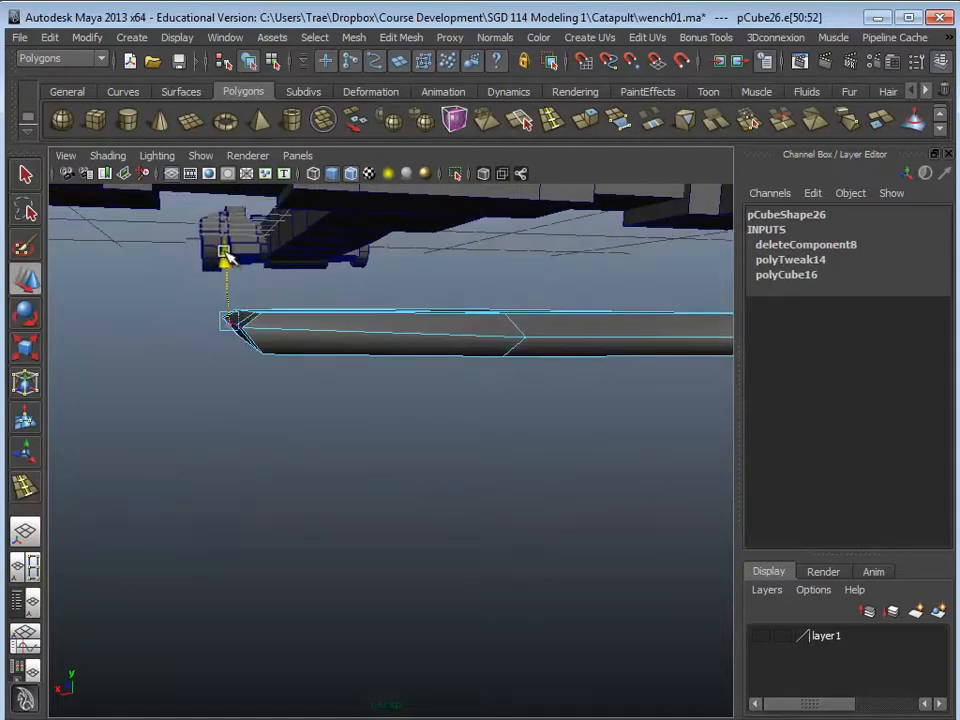
Lower the plate's middle crosswise edge loop and the edges along its open cut side in Y.
{"action": "left_click_drag", "start_coordinate": [229, 260], "coordinate": [393, 385], "text": "alt"}
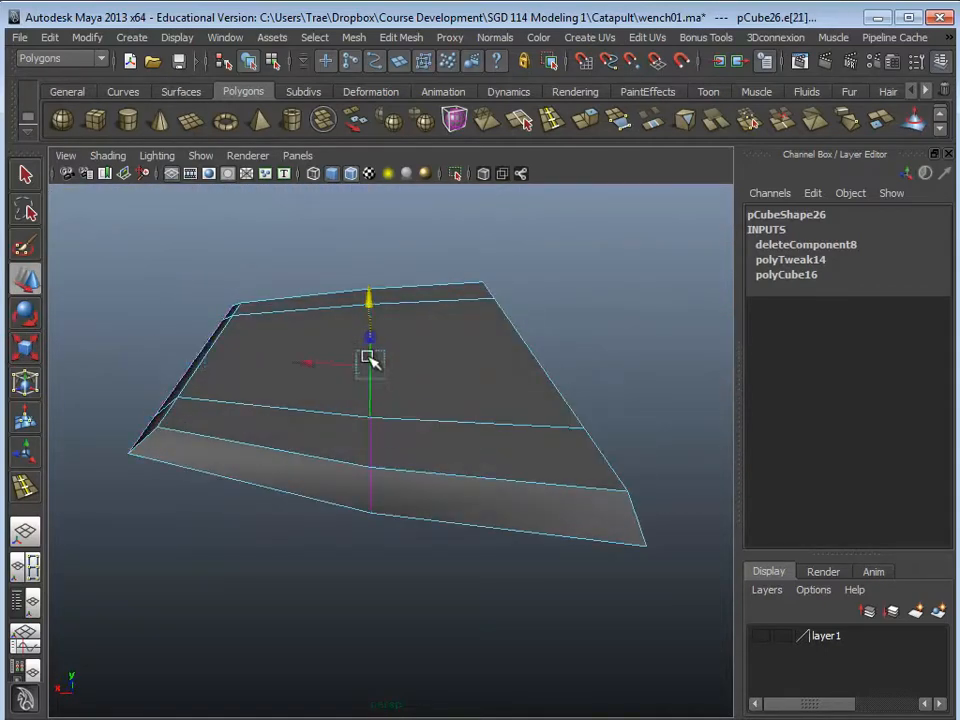
{"action": "left_click_drag", "start_coordinate": [370, 306], "coordinate": [488, 390]}
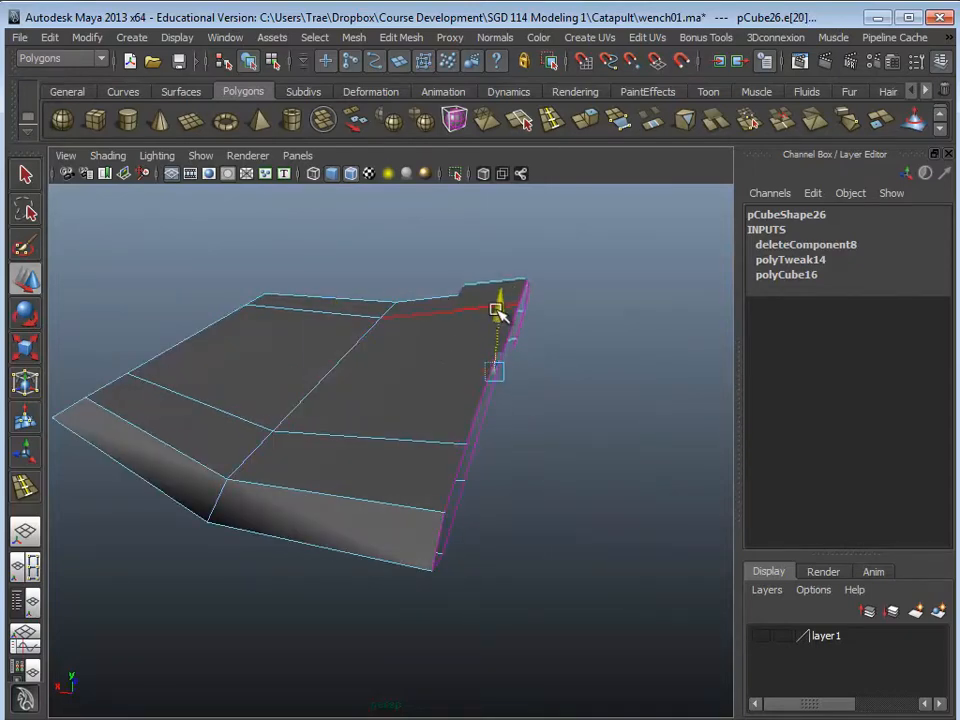
{"action": "left_click_drag", "start_coordinate": [497, 312], "coordinate": [497, 334]}
{"action": "left_click_drag", "start_coordinate": [401, 424], "coordinate": [384, 561], "text": "alt"}
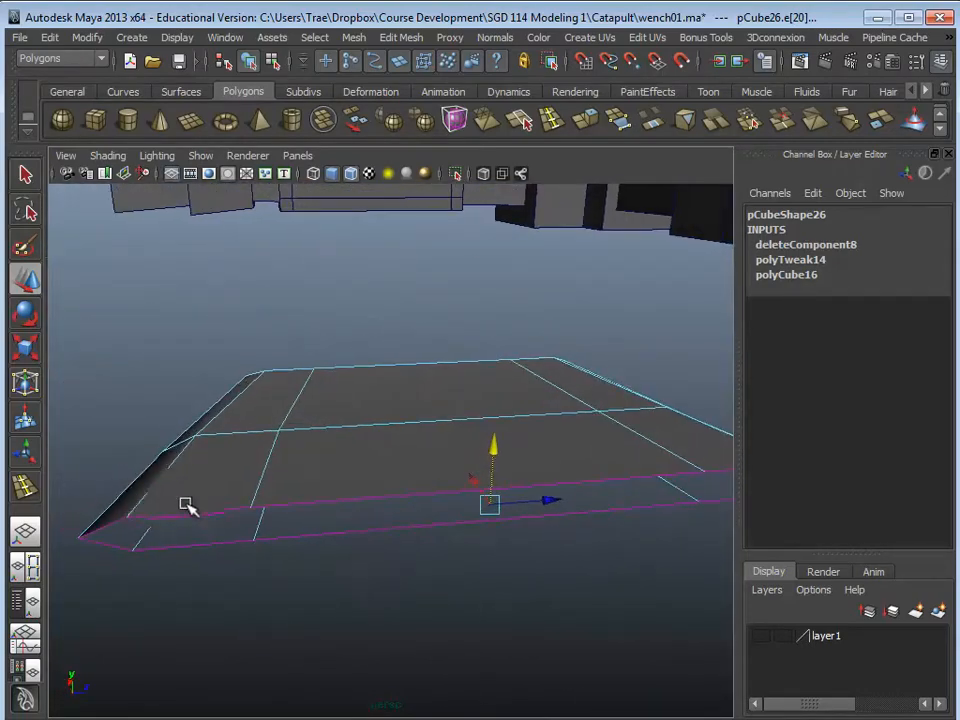
Lower the central faces of the half plate in Y to sink its middle into a dish.
{"action": "right_click_drag", "start_coordinate": [297, 458], "coordinate": [298, 504]}
{"action": "left_click_drag", "start_coordinate": [469, 556], "coordinate": [470, 556]}
{"action": "left_click_drag", "start_coordinate": [470, 556], "coordinate": [440, 380], "text": "alt"}
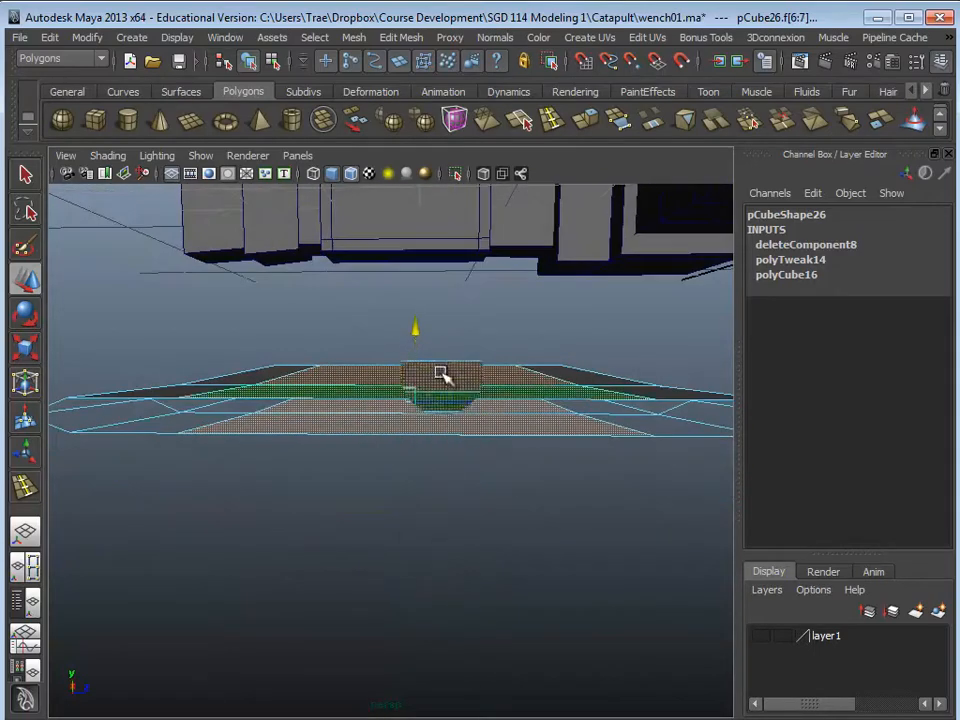
{"action": "left_click_drag", "start_coordinate": [418, 336], "coordinate": [424, 354]}
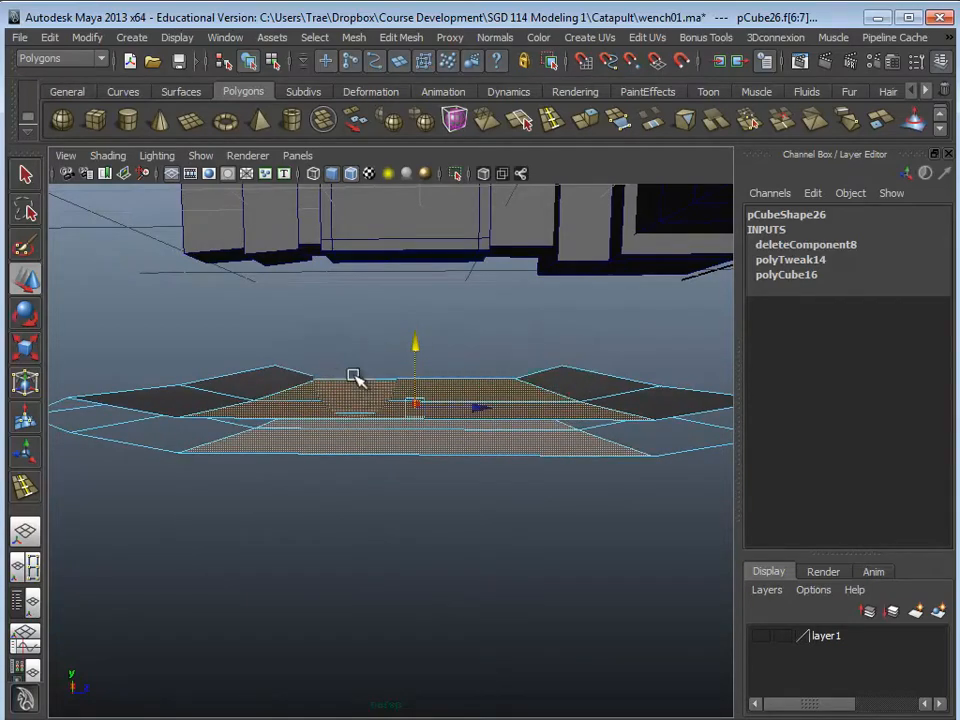
Examine the dished half plate's shape from the side, end and close up.
{"action": "left_click", "coordinate": [184, 361]}
{"action": "scroll", "coordinate": [186, 366], "scroll_direction": "down", "scroll_amount": 5}
{"action": "left_click_drag", "start_coordinate": [200, 410], "coordinate": [384, 489], "text": "alt"}
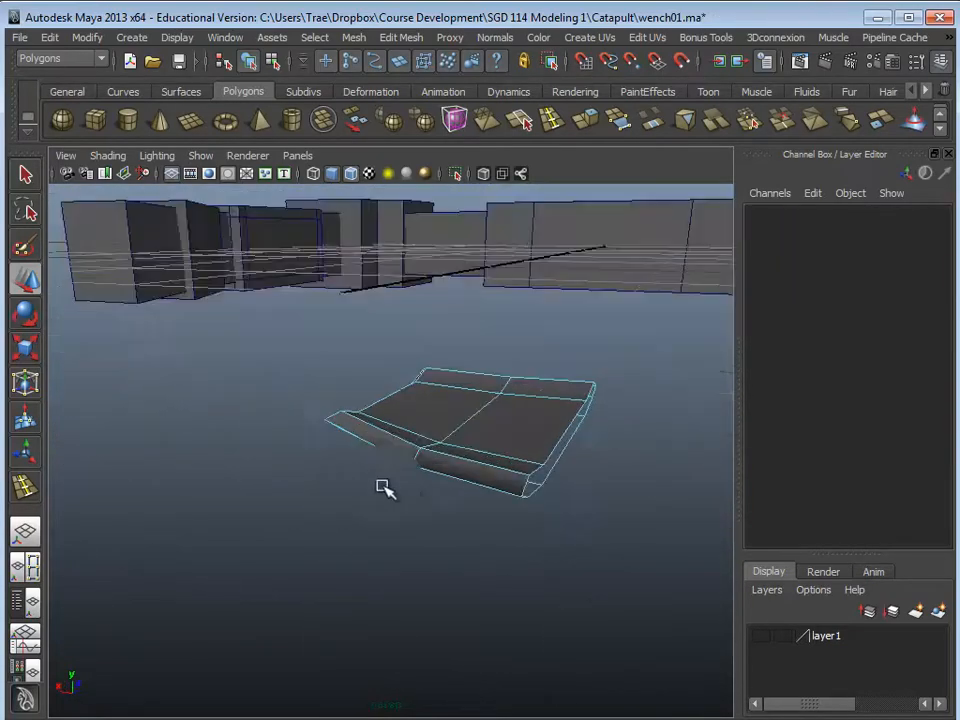
{"action": "scroll", "coordinate": [340, 517], "scroll_direction": "up", "scroll_amount": 5}
{"action": "left_click_drag", "start_coordinate": [338, 517], "coordinate": [382, 438], "text": "alt"}
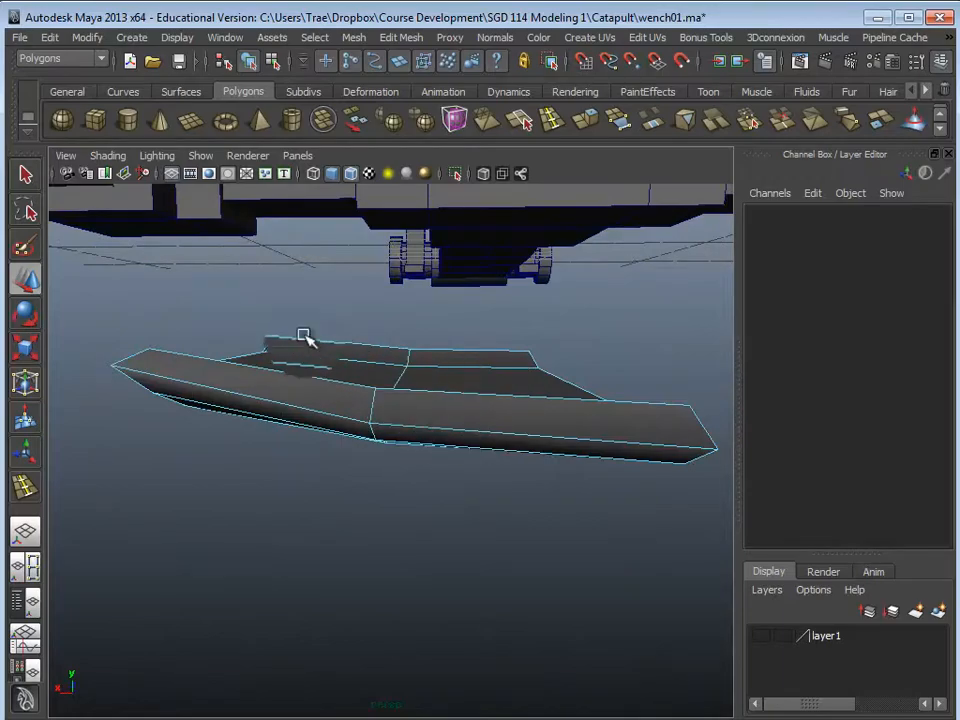
{"action": "left_click_drag", "start_coordinate": [513, 394], "coordinate": [439, 559], "text": "alt"}
{"action": "scroll", "coordinate": [439, 559], "scroll_direction": "up", "scroll_amount": 5}
{"action": "left_click_drag", "start_coordinate": [338, 542], "coordinate": [435, 498], "text": "alt"}
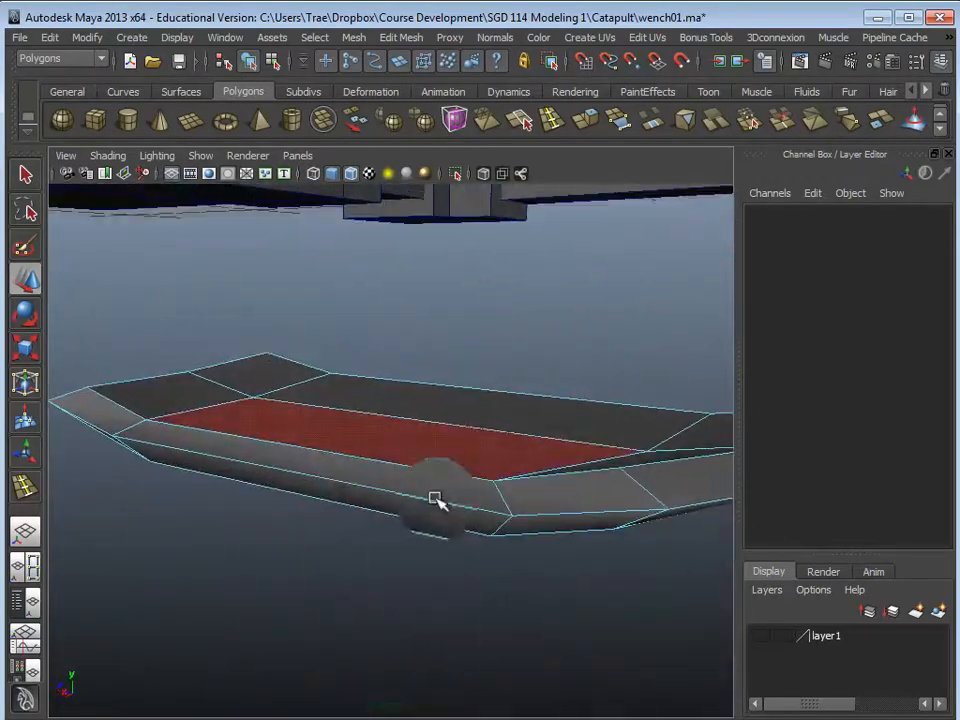
Nudge the faces at the plate's outer end slightly inward along X.
{"action": "right_click_drag", "start_coordinate": [302, 469], "coordinate": [306, 540]}
{"action": "left_click", "coordinate": [311, 482]}
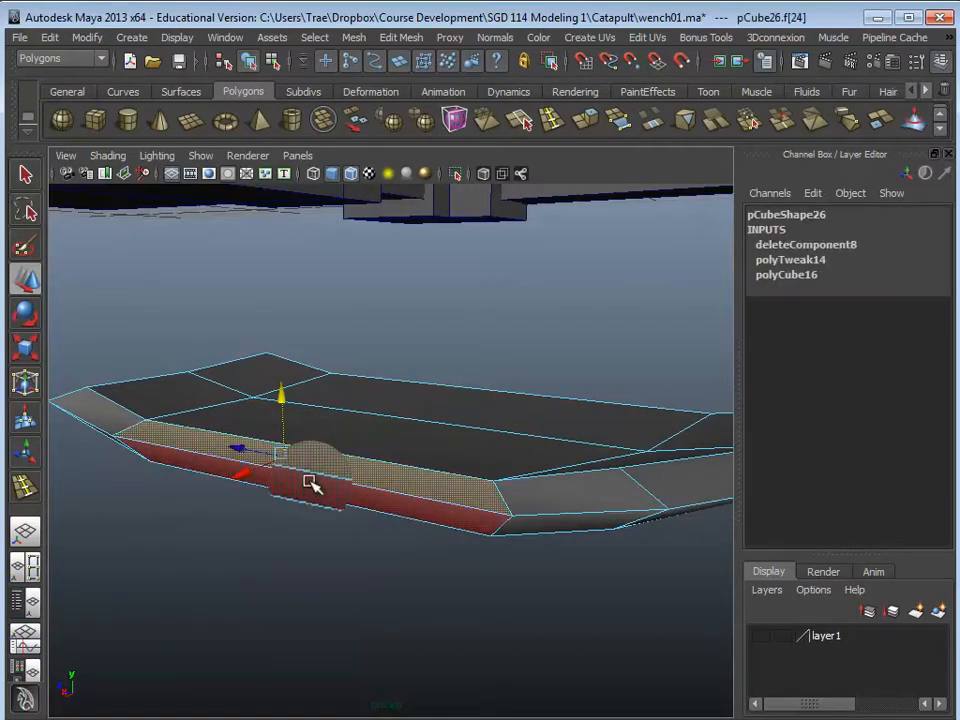
{"action": "left_click_drag", "start_coordinate": [318, 518], "coordinate": [320, 424], "text": "alt"}
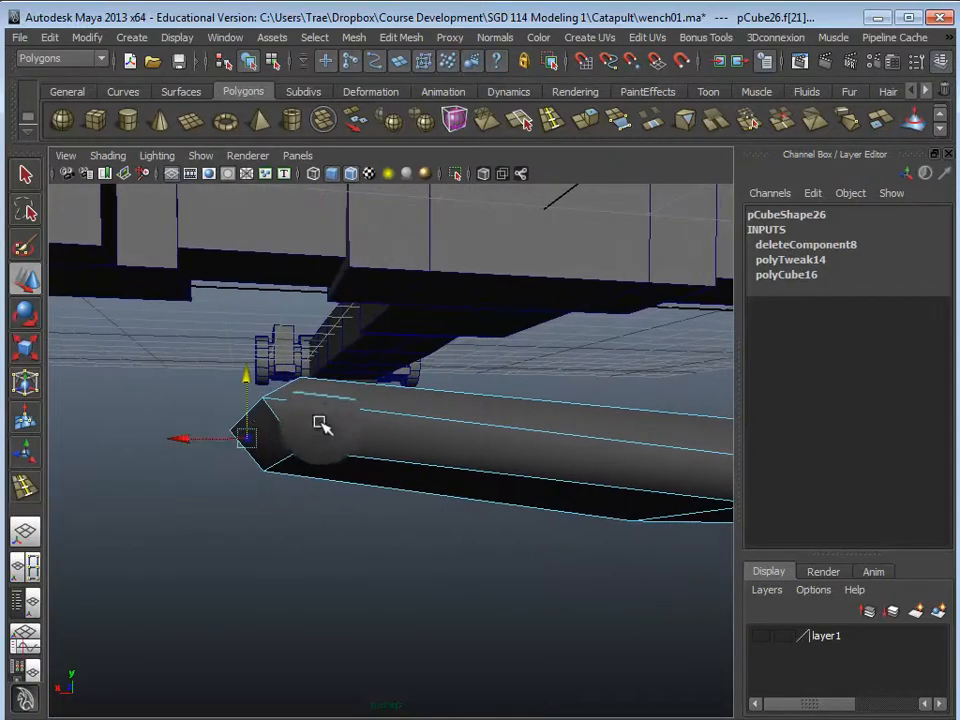
{"action": "left_click_drag", "start_coordinate": [178, 443], "coordinate": [182, 443]}
{"action": "left_click_drag", "start_coordinate": [184, 448], "coordinate": [394, 570], "text": "alt"}
{"action": "left_click", "coordinate": [227, 536]}
{"action": "scroll", "coordinate": [401, 611], "scroll_direction": "down", "scroll_amount": 2}
{"action": "scroll", "coordinate": [484, 599], "scroll_direction": "up", "scroll_amount": 4}
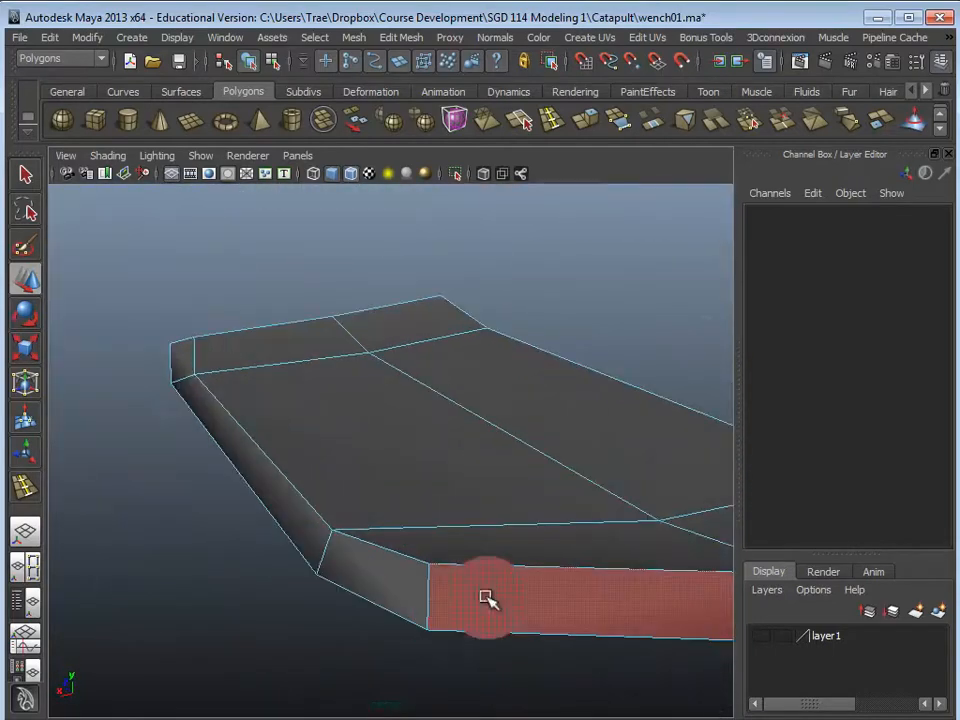
Combine the half plate and the arm block into one mesh.
{"action": "left_click_drag", "start_coordinate": [486, 598], "coordinate": [328, 521], "text": "alt"}
{"action": "scroll", "coordinate": [386, 541], "scroll_direction": "down", "scroll_amount": 4}
{"action": "scroll", "coordinate": [403, 514], "scroll_direction": "up", "scroll_amount": 4}
{"action": "right_click_drag", "start_coordinate": [482, 531], "coordinate": [538, 514]}
{"action": "left_click_drag", "start_coordinate": [487, 545], "coordinate": [270, 279], "text": "alt"}
{"action": "left_click", "coordinate": [449, 525]}
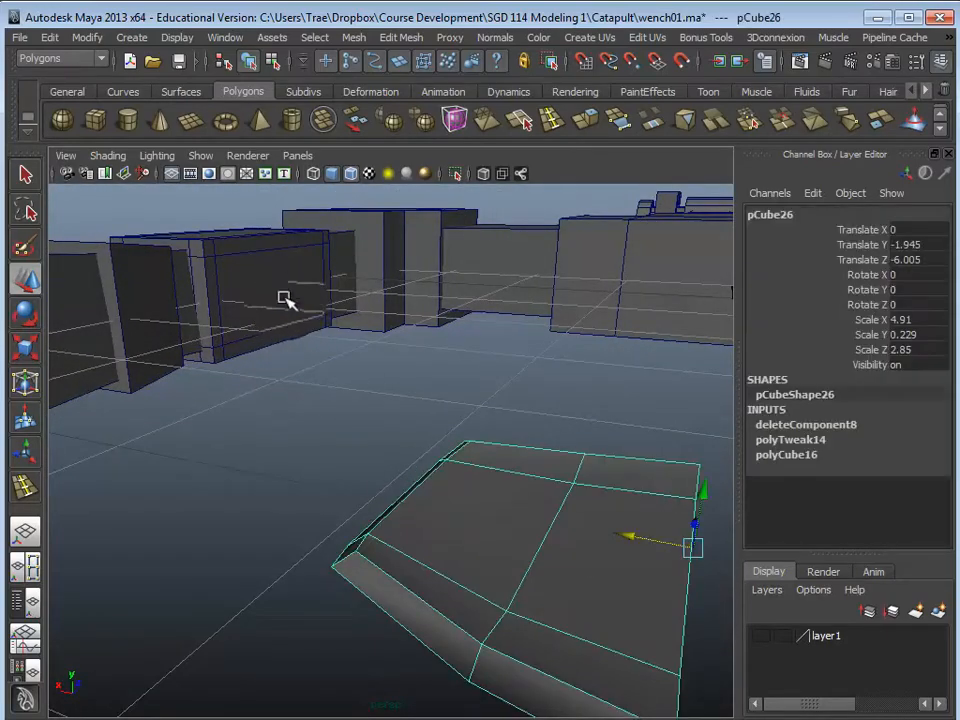
{"action": "left_click", "coordinate": [261, 251]}
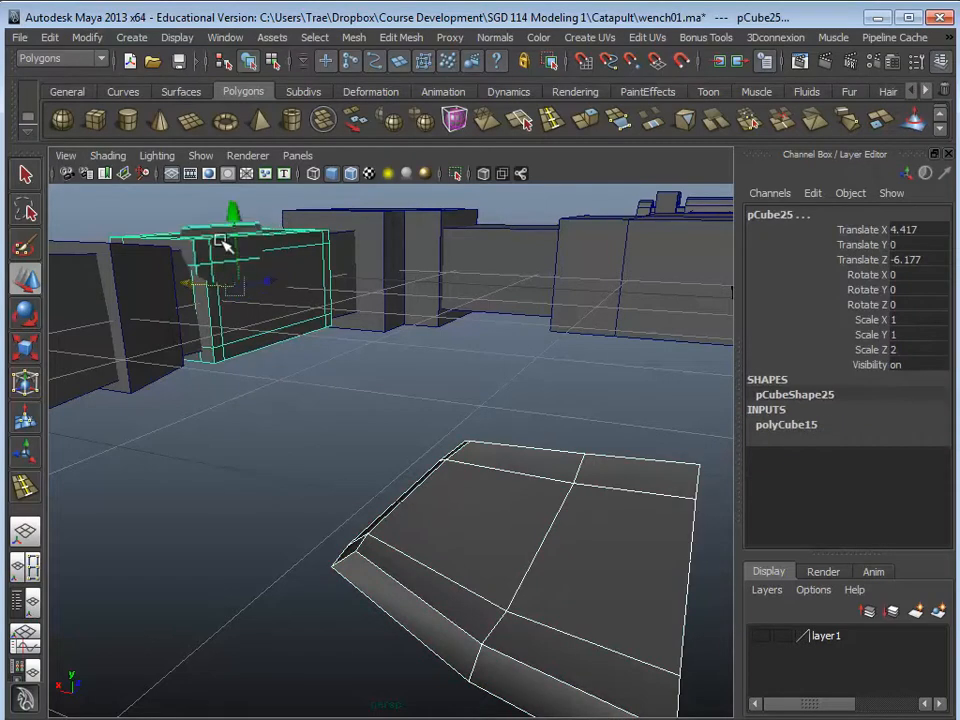
{"action": "left_click", "coordinate": [358, 40]}
{"action": "left_click", "coordinate": [380, 67]}
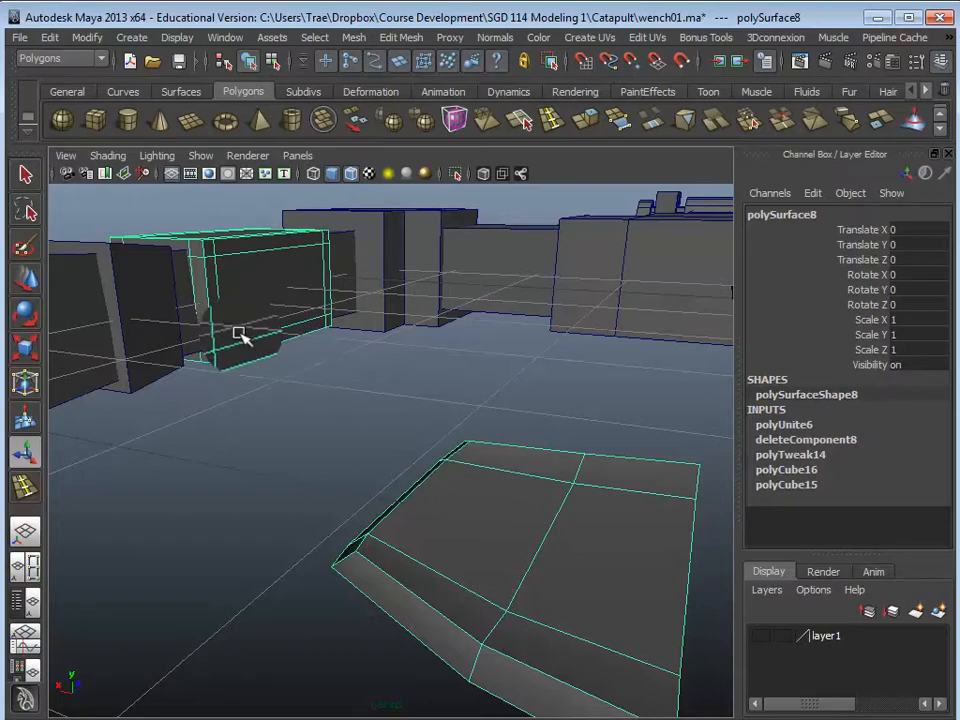
Select the half plate's upper end face together with the narrow inner face strip under the arm block.
{"action": "left_click_drag", "start_coordinate": [240, 335], "coordinate": [394, 486], "text": "alt"}
{"action": "right_click", "coordinate": [440, 555]}
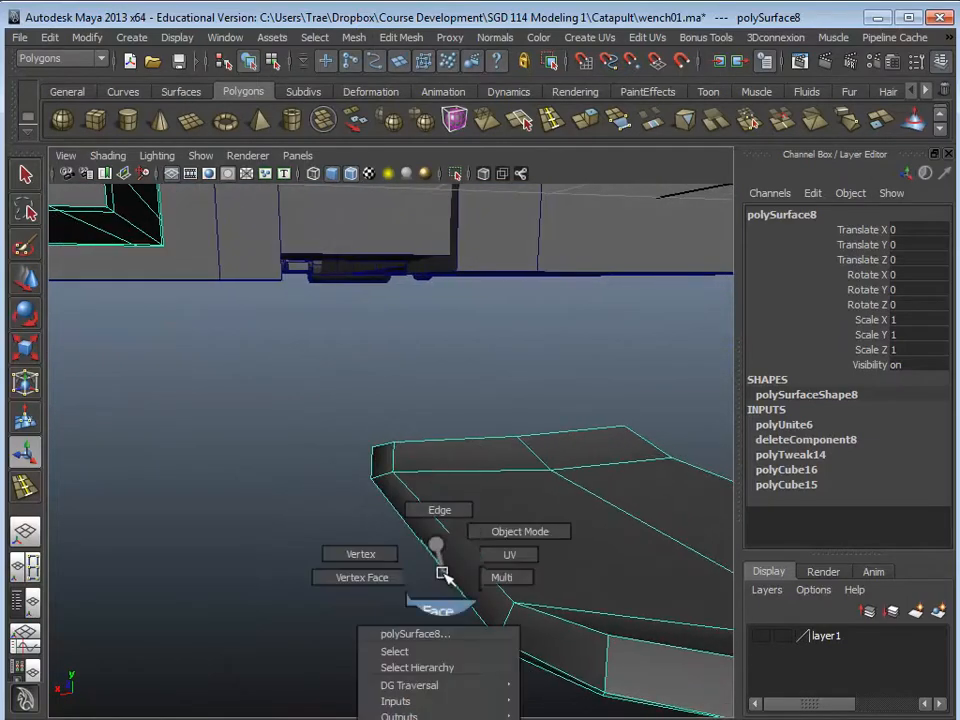
{"action": "right_click_drag", "start_coordinate": [438, 553], "coordinate": [442, 597]}
{"action": "left_click_drag", "start_coordinate": [442, 597], "coordinate": [414, 579], "text": "alt"}
{"action": "left_click", "coordinate": [450, 533]}
{"action": "left_click", "coordinate": [285, 600]}
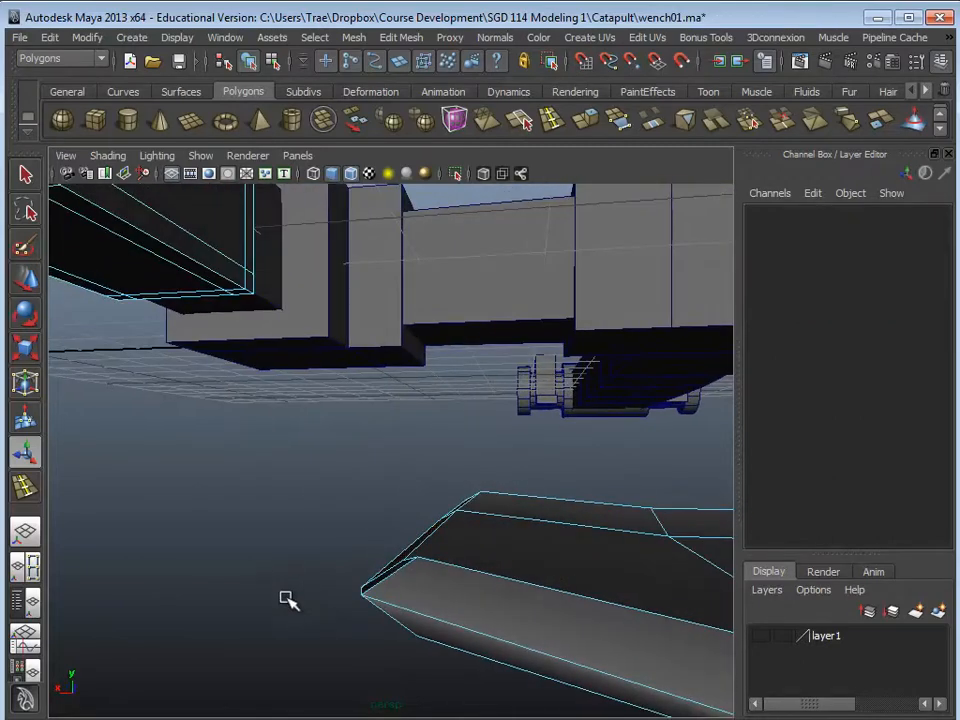
{"action": "left_click_drag", "start_coordinate": [285, 600], "coordinate": [220, 420], "text": "alt"}
{"action": "left_click", "coordinate": [420, 537]}
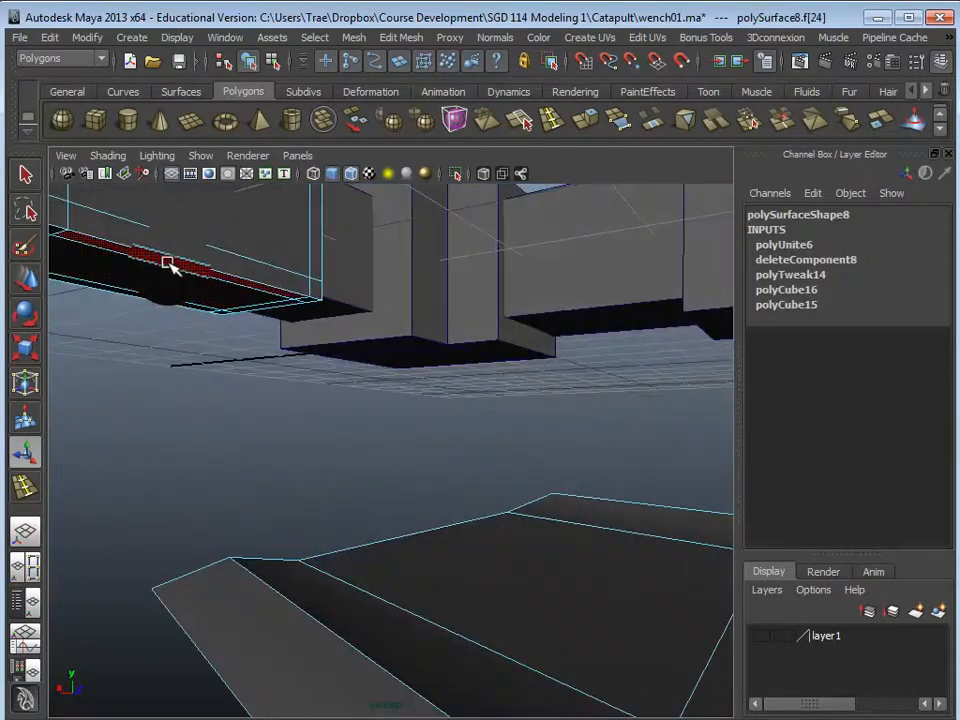
{"action": "left_click_drag", "start_coordinate": [185, 290], "coordinate": [470, 220], "text": "alt"}
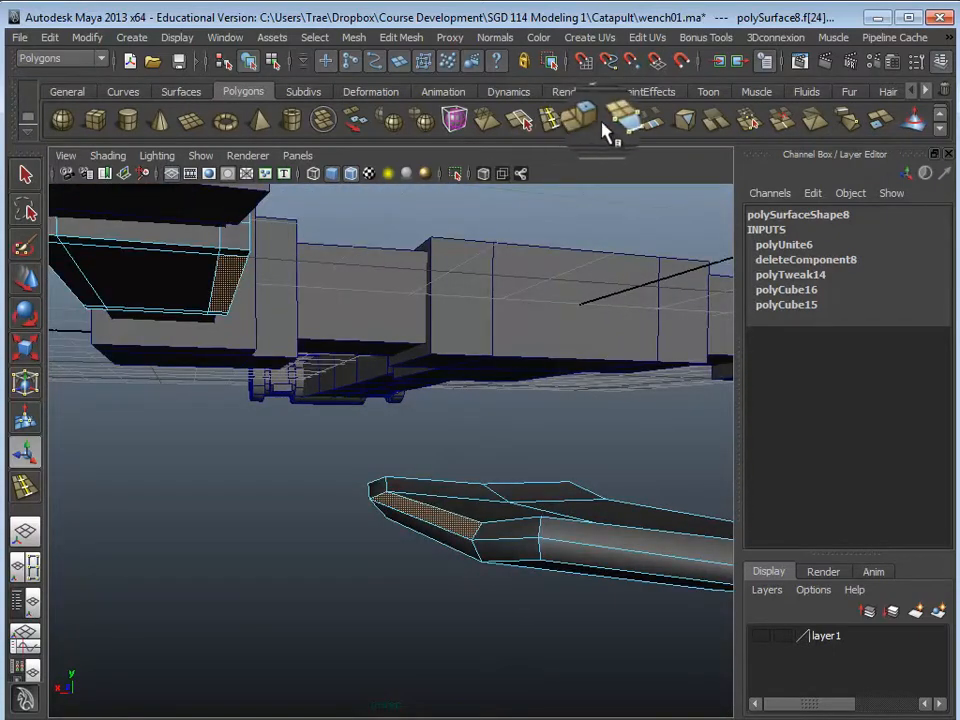
Set the Bridge options to a smooth path with 10 divisions, taper 1 and a 30-degree smoothing angle.
{"action": "left_click", "coordinate": [399, 37]}
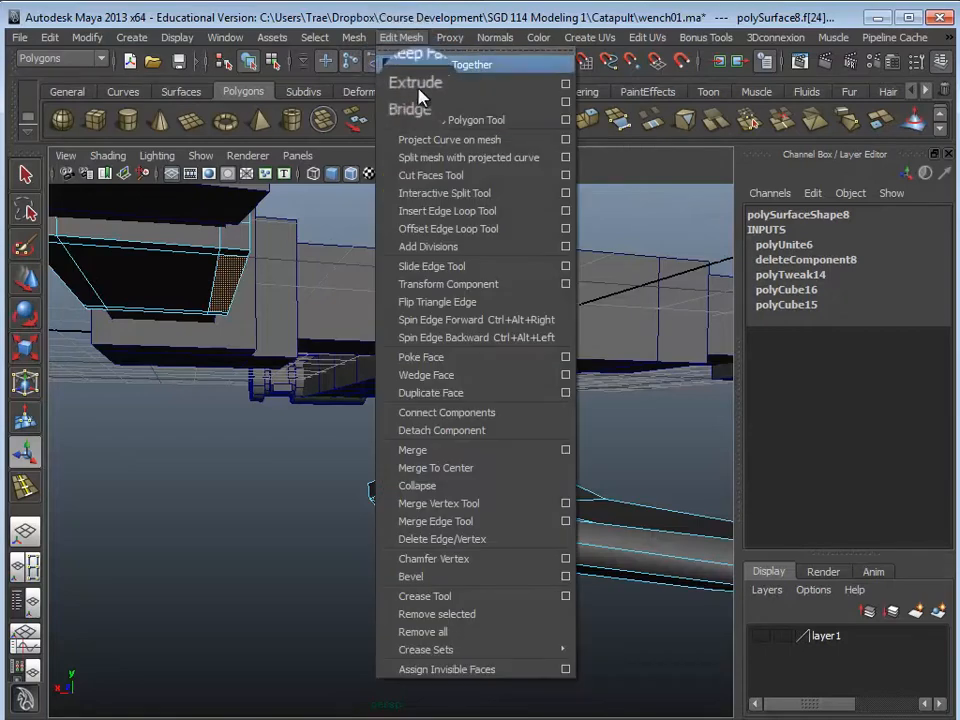
{"action": "left_click", "coordinate": [566, 101]}
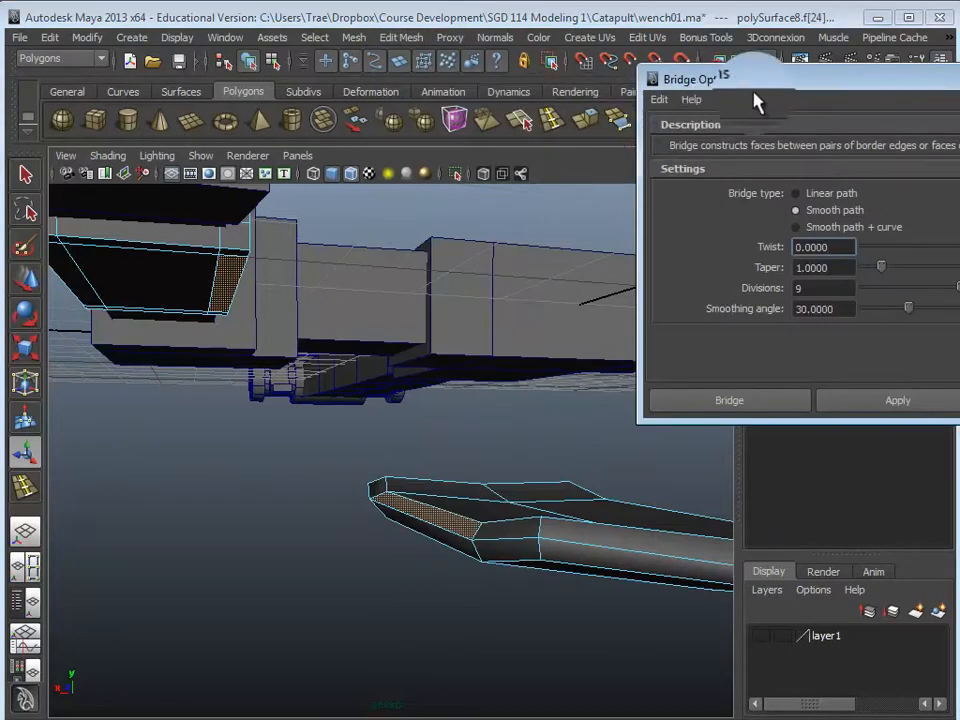
{"action": "left_click_drag", "start_coordinate": [791, 103], "coordinate": [753, 193]}
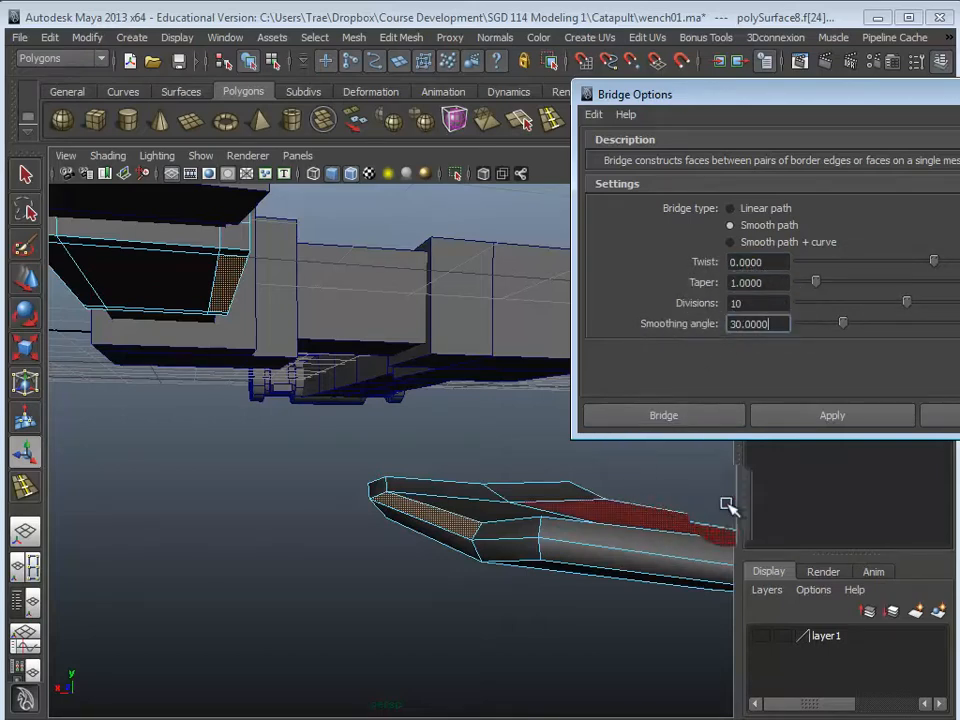
Try bridging the selected half plate and arm block faces, inspect the curve, and undo it.
{"action": "left_click", "coordinate": [806, 420]}
{"action": "left_click_drag", "start_coordinate": [377, 489], "coordinate": [311, 493], "text": "alt"}
{"action": "scroll", "coordinate": [236, 374], "scroll_direction": "up", "scroll_amount": 4}
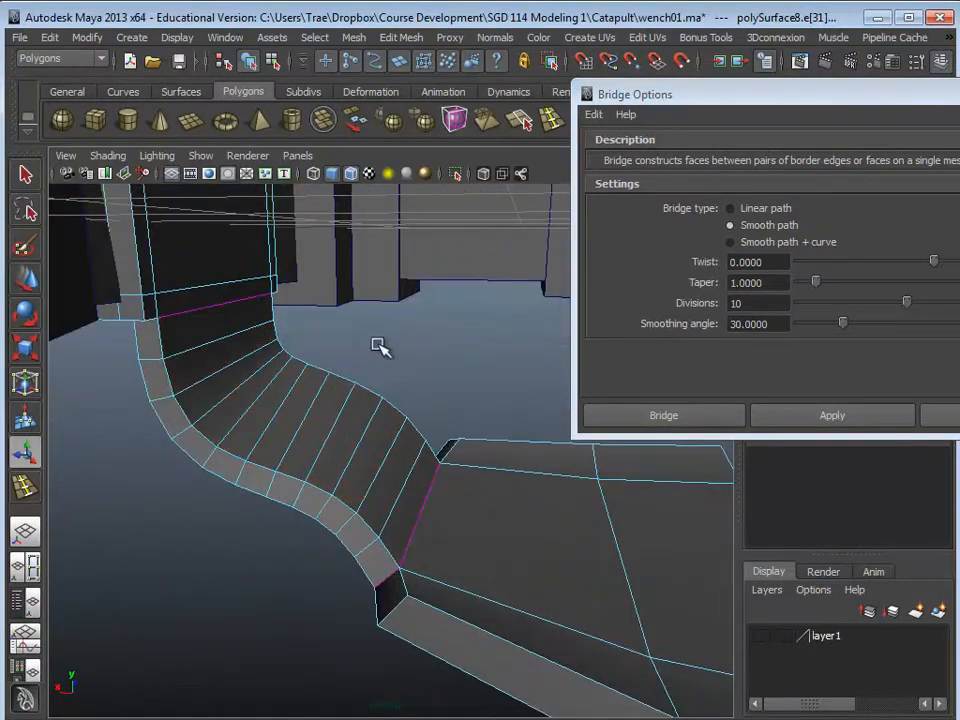
{"action": "key", "text": "ctrl+z"}
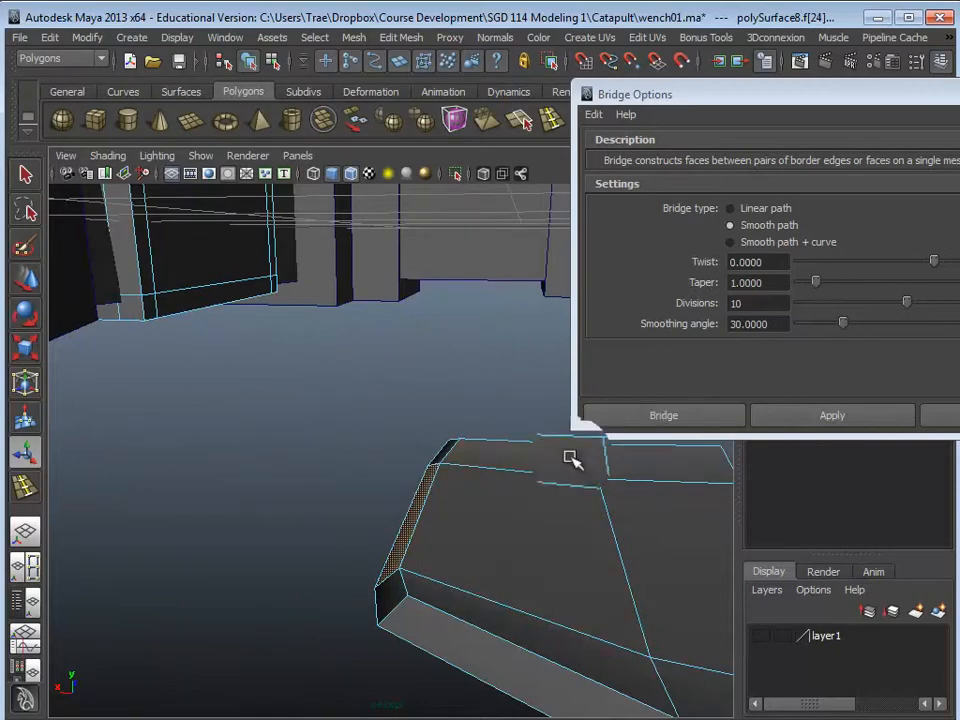
Try bridging the half plate's lower end face to the arm block's inner underside strip, and undo the bridge.
{"action": "left_click_drag", "start_coordinate": [316, 526], "coordinate": [425, 533], "text": "alt"}
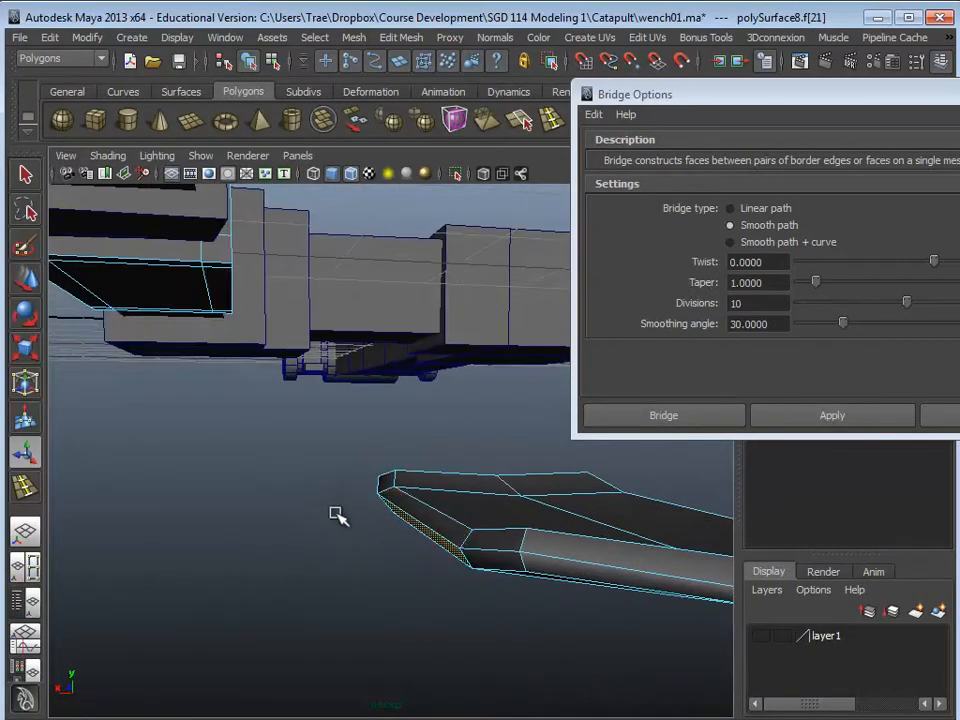
{"action": "left_click_drag", "start_coordinate": [336, 514], "coordinate": [252, 385], "text": "alt"}
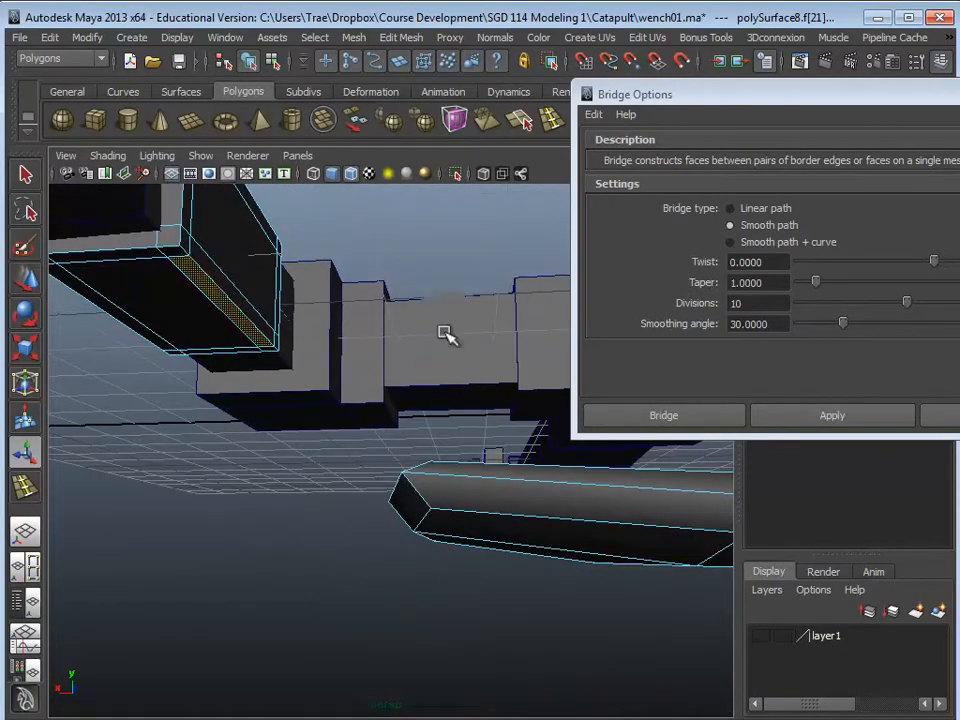
{"action": "left_click", "coordinate": [789, 416]}
{"action": "left_click_drag", "start_coordinate": [401, 489], "coordinate": [372, 510], "text": "alt"}
{"action": "scroll", "coordinate": [320, 515], "scroll_direction": "up", "scroll_amount": 3}
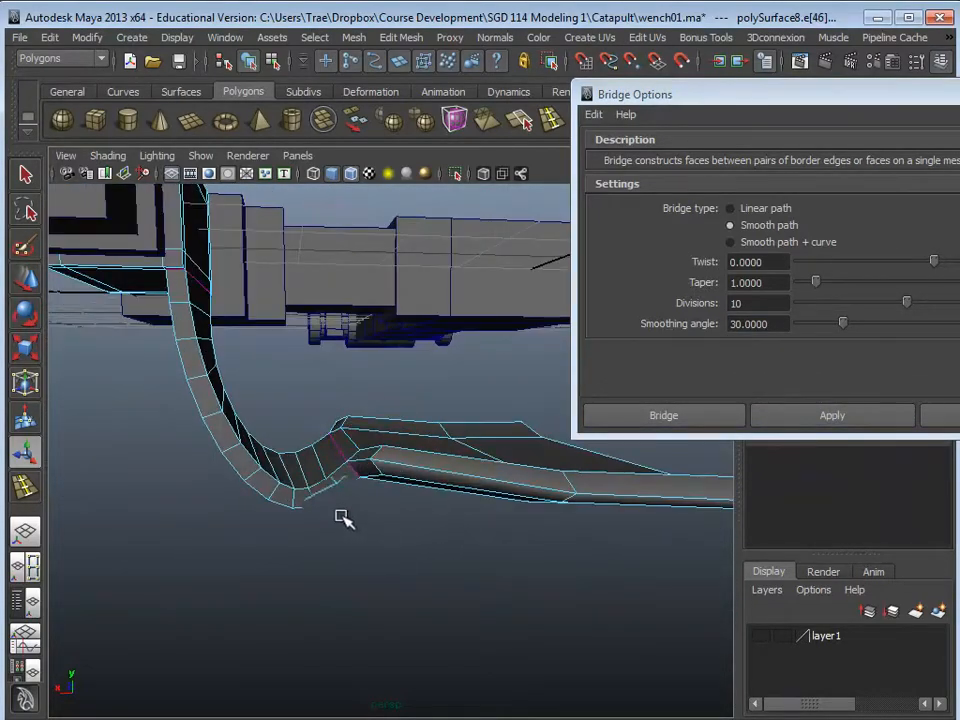
{"action": "key", "text": "ctrl+z"}
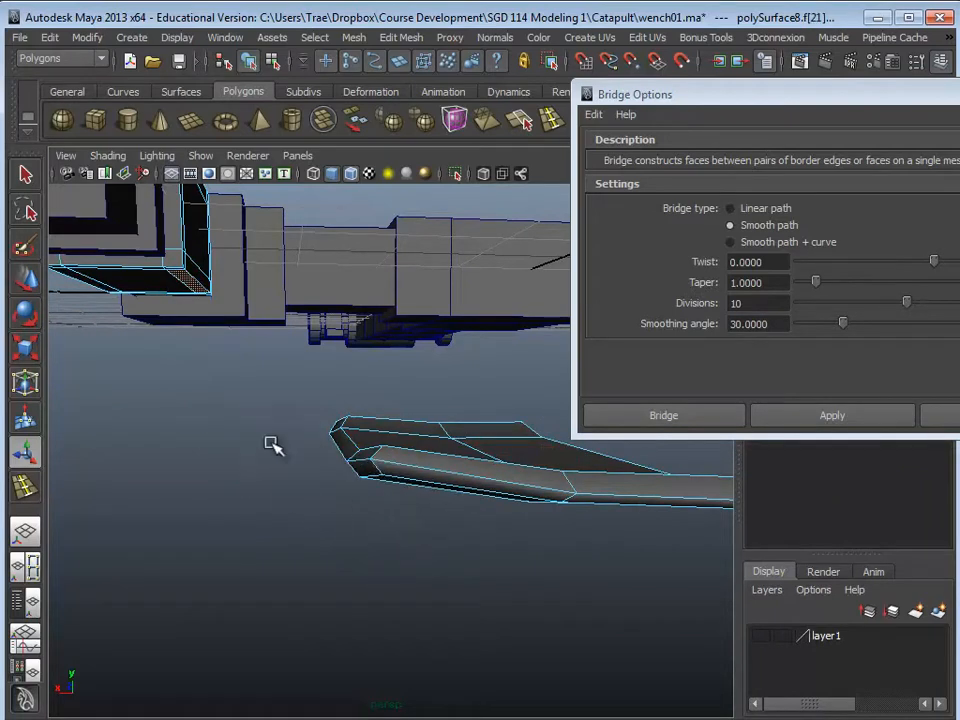
Move all faces of the half plate straight down in Y, farther below the arm block.
{"action": "double_click", "coordinate": [430, 466]}
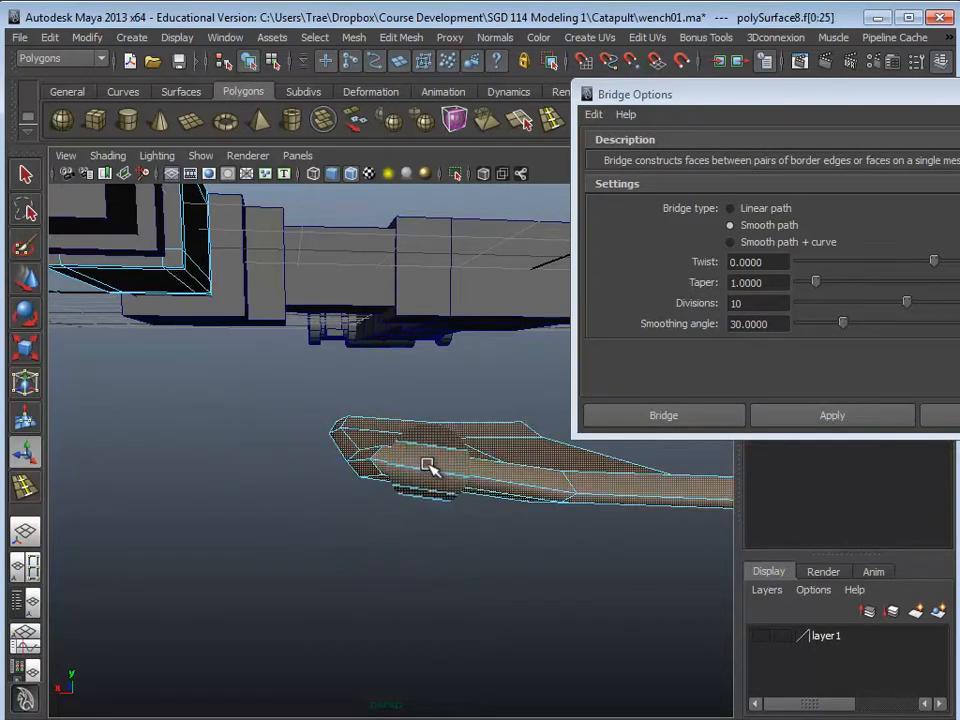
{"action": "key", "text": "w"}
{"action": "left_click_drag", "start_coordinate": [474, 395], "coordinate": [476, 472]}
{"action": "left_click", "coordinate": [200, 477]}
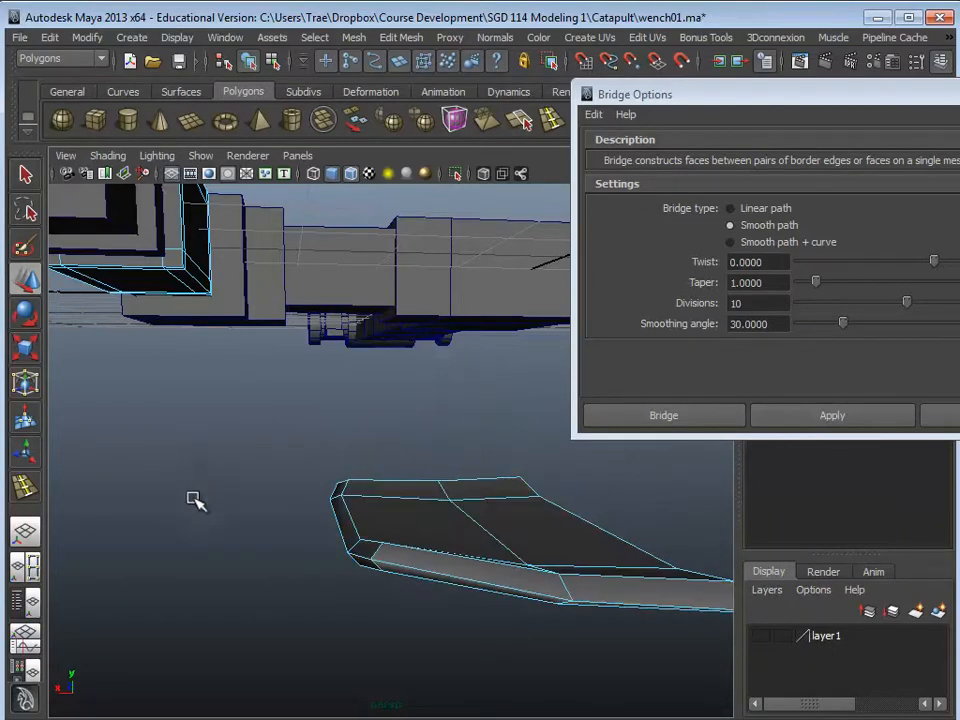
Try bridging the lowered plate's lower end face to the arm block's inner underside strip, and undo it.
{"action": "left_click_drag", "start_coordinate": [195, 500], "coordinate": [193, 386], "text": "alt"}
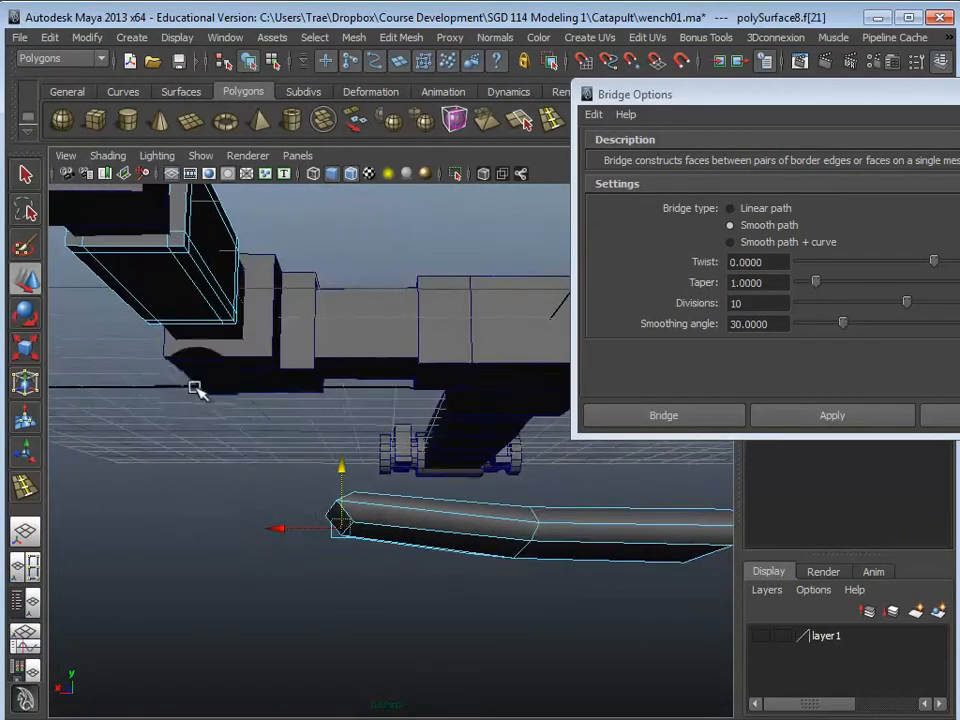
{"action": "left_click", "coordinate": [203, 285], "text": "shift"}
{"action": "left_click", "coordinate": [826, 430]}
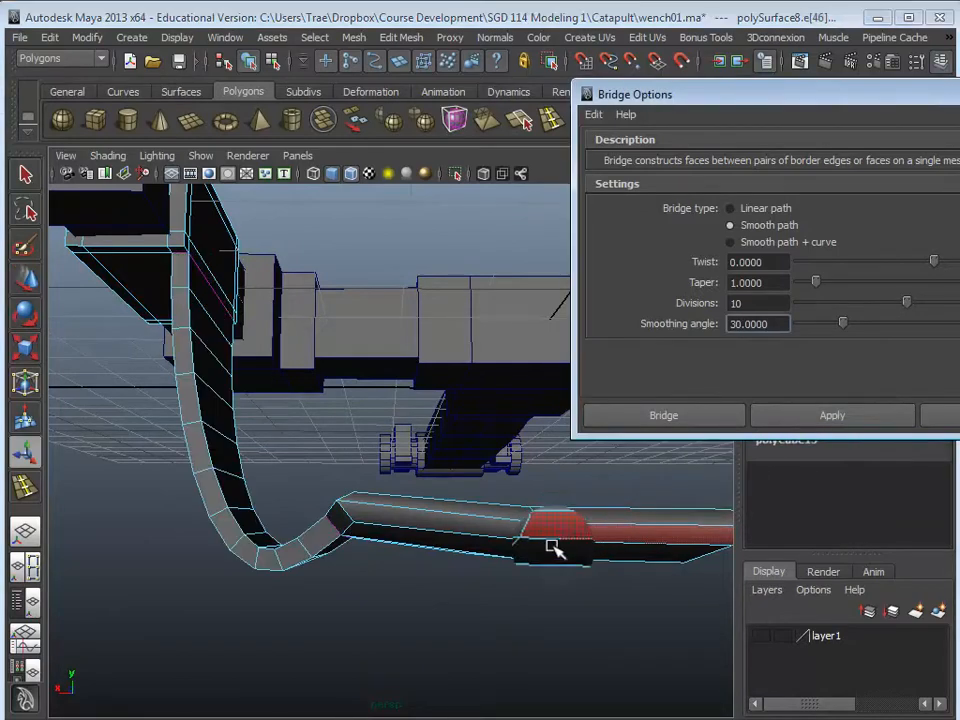
{"action": "left_click_drag", "start_coordinate": [553, 553], "coordinate": [560, 585], "text": "alt"}
{"action": "key", "text": "ctrl+z"}
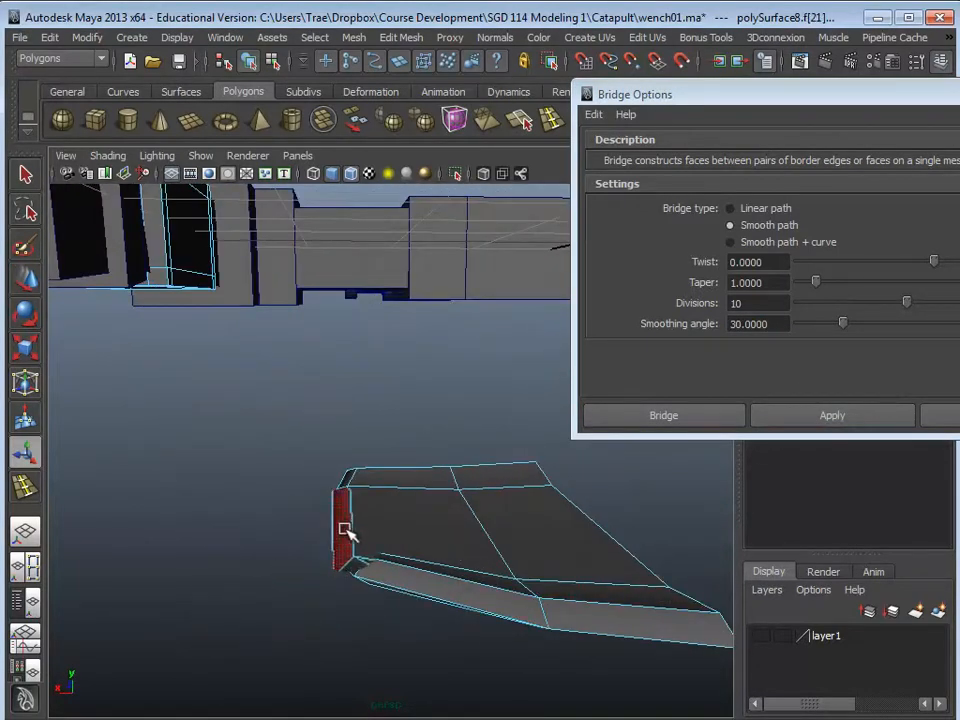
Try bridging the lowered plate's upper end face to the arm block's underside strip, inspect both sides, and undo it.
{"action": "left_click_drag", "start_coordinate": [268, 532], "coordinate": [193, 343], "text": "alt"}
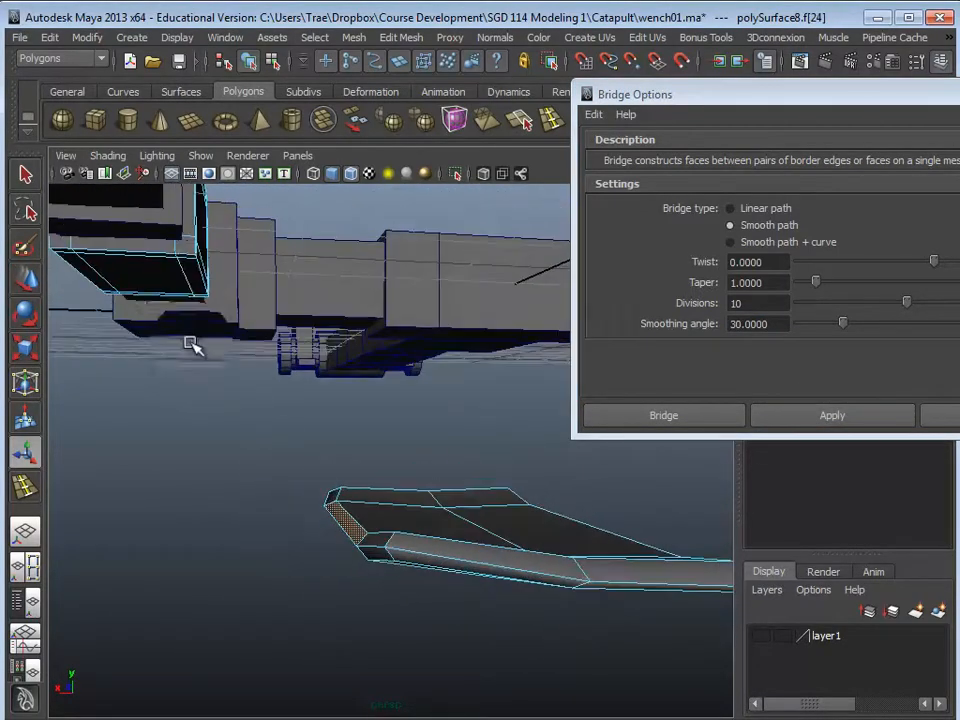
{"action": "left_click", "coordinate": [870, 428]}
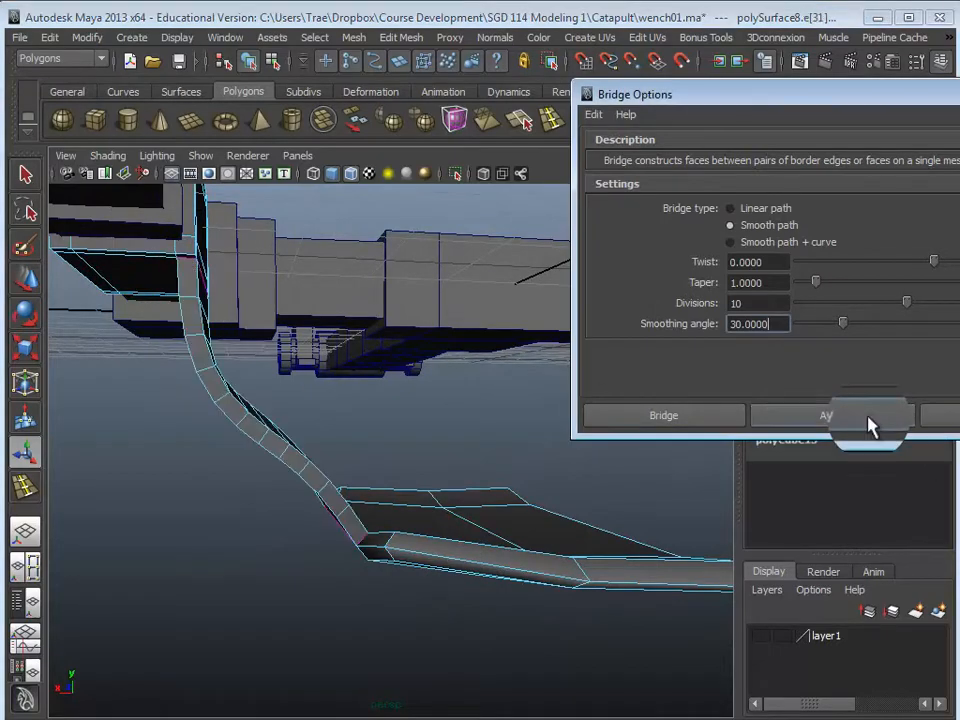
{"action": "left_click_drag", "start_coordinate": [531, 542], "coordinate": [470, 540], "text": "alt"}
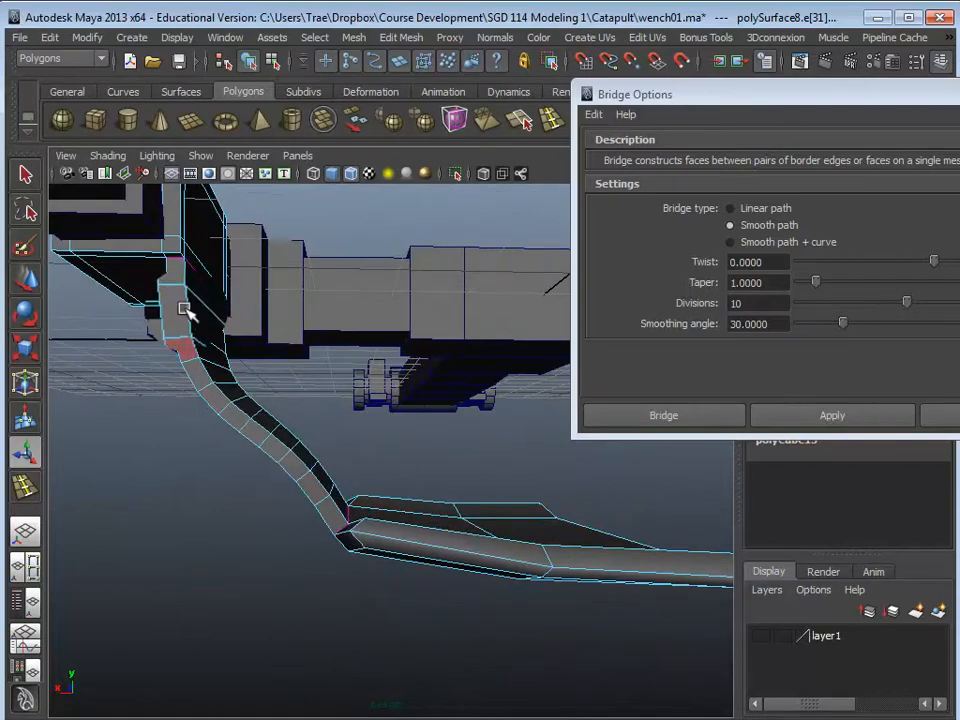
{"action": "left_click_drag", "start_coordinate": [185, 310], "coordinate": [478, 524], "text": "alt"}
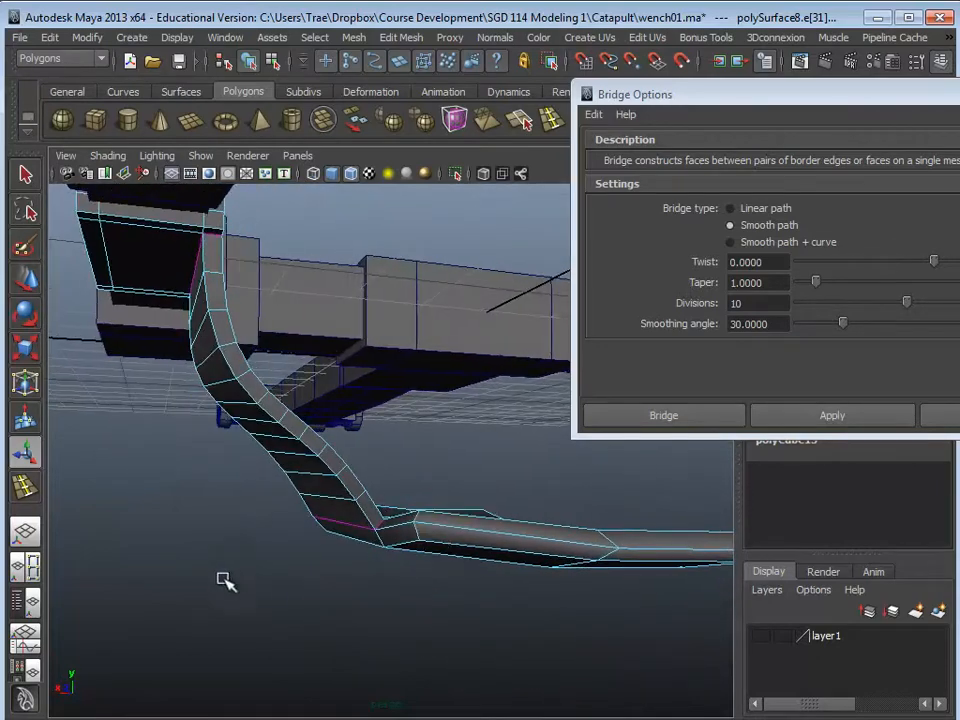
{"action": "key", "text": "ctrl+z"}
Try bridging the plate's end faces to the arm block's underside and inner side strips, and undo the bridge.
{"action": "left_click_drag", "start_coordinate": [284, 556], "coordinate": [220, 296], "text": "alt"}
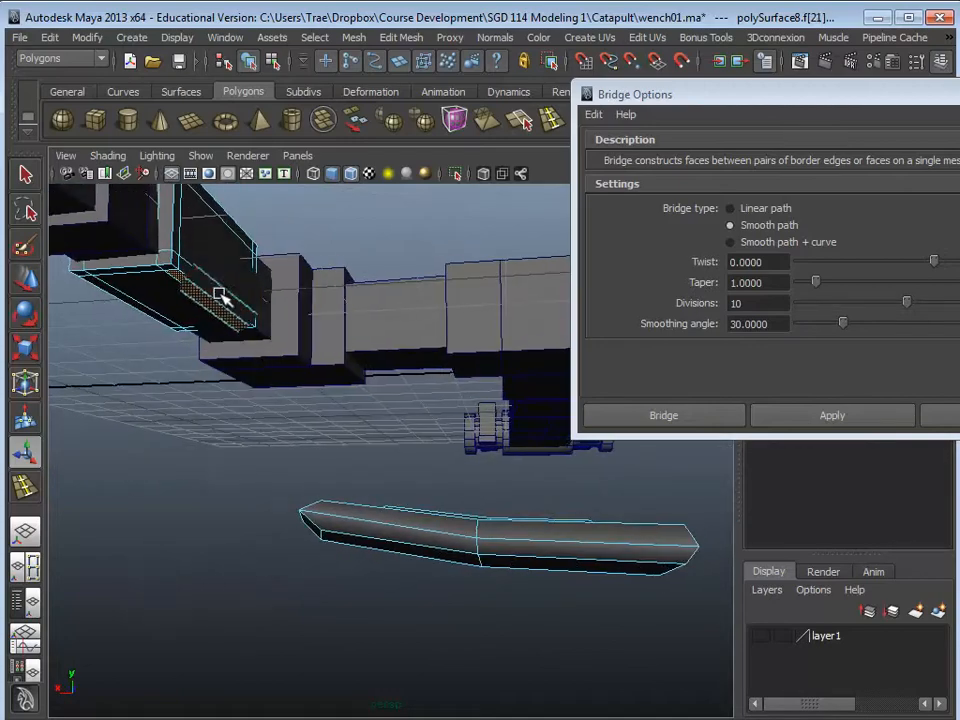
{"action": "left_click_drag", "start_coordinate": [222, 471], "coordinate": [300, 465], "text": "alt"}
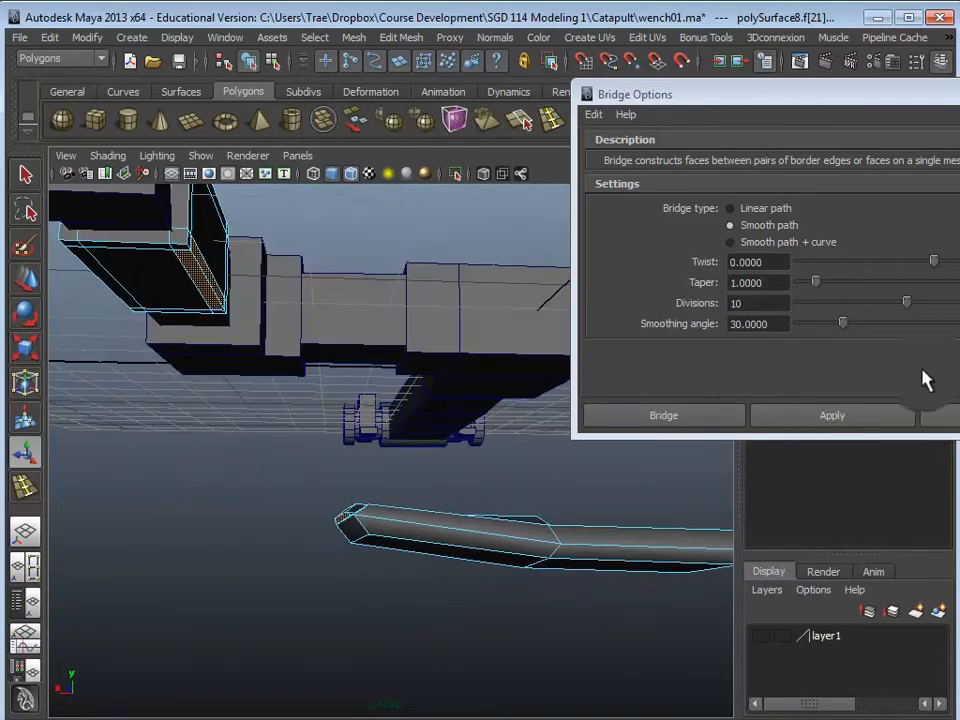
{"action": "left_click", "coordinate": [877, 416]}
{"action": "left_click_drag", "start_coordinate": [520, 520], "coordinate": [224, 289], "text": "alt"}
{"action": "left_click_drag", "start_coordinate": [389, 417], "coordinate": [360, 394], "text": "alt"}
{"action": "key", "text": "ctrl+z"}
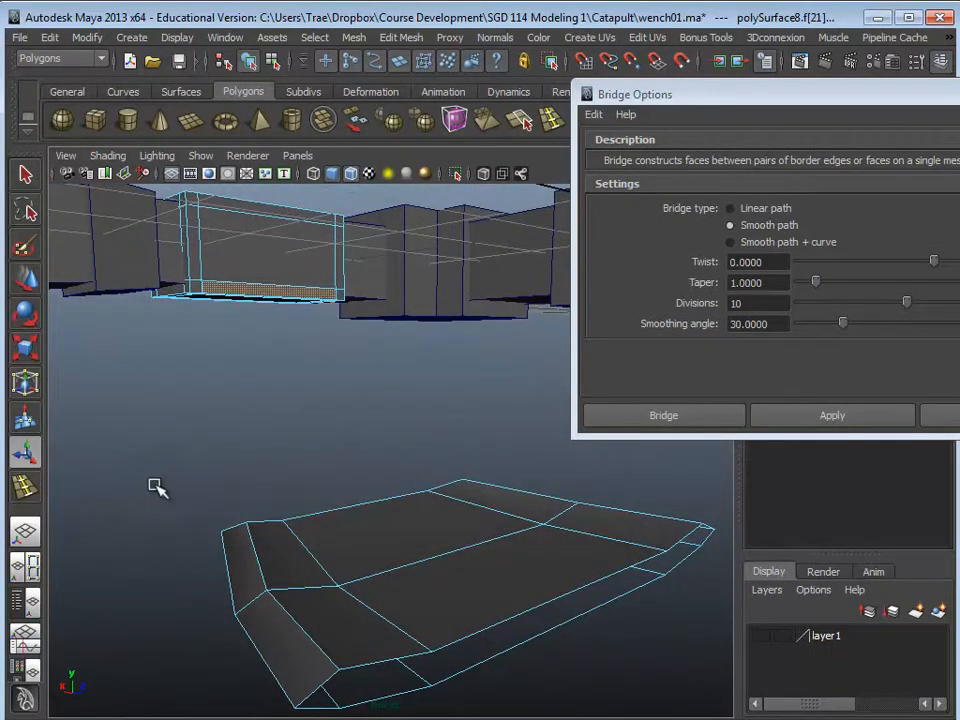
Add the plate's end faces to the selected block strips, try the two-face-wide bridge, inspect it, and undo it.
{"action": "left_click_drag", "start_coordinate": [157, 486], "coordinate": [600, 440], "text": "alt"}
{"action": "left_click", "coordinate": [327, 548], "text": "shift"}
{"action": "left_click", "coordinate": [348, 576], "text": "shift"}
{"action": "left_click", "coordinate": [815, 416]}
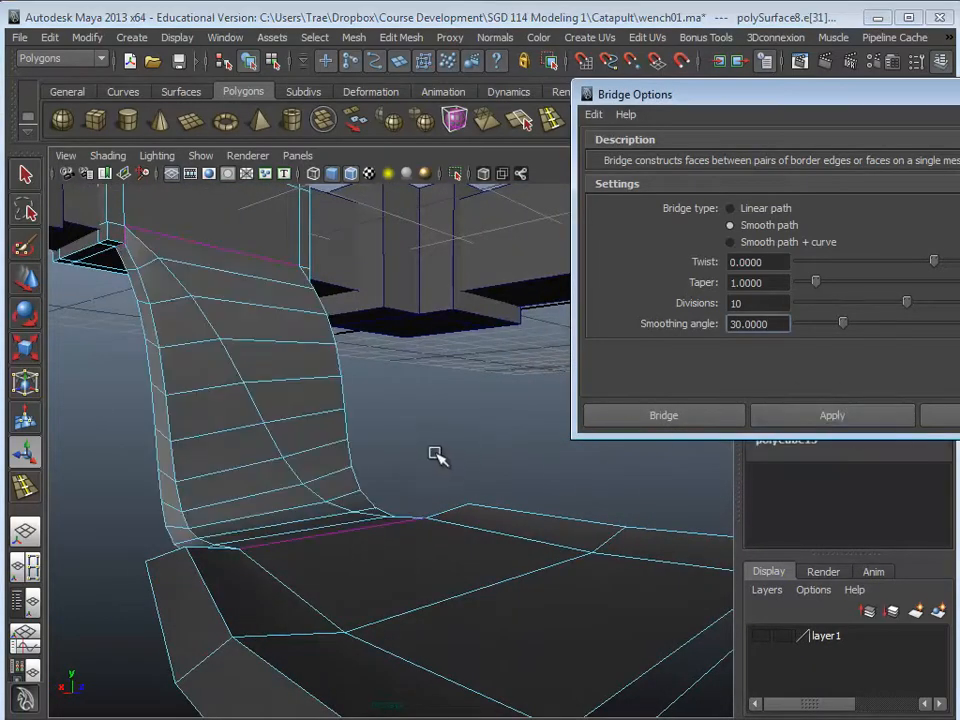
{"action": "mouse_move", "coordinate": [435, 454]}
{"action": "left_mouse_down", "text": "alt"}
{"action": "mouse_move", "coordinate": [281, 549]}
{"action": "mouse_move", "coordinate": [255, 606]}
{"action": "mouse_move", "coordinate": [242, 521]}
{"action": "mouse_move", "coordinate": [249, 491]}
{"action": "mouse_move", "coordinate": [448, 489]}
{"action": "mouse_move", "coordinate": [538, 437]}
{"action": "mouse_move", "coordinate": [390, 465]}
{"action": "mouse_move", "coordinate": [397, 459]}
{"action": "mouse_move", "coordinate": [435, 480]}
{"action": "mouse_move", "coordinate": [440, 470]}
{"action": "left_mouse_up", "text": "alt"}
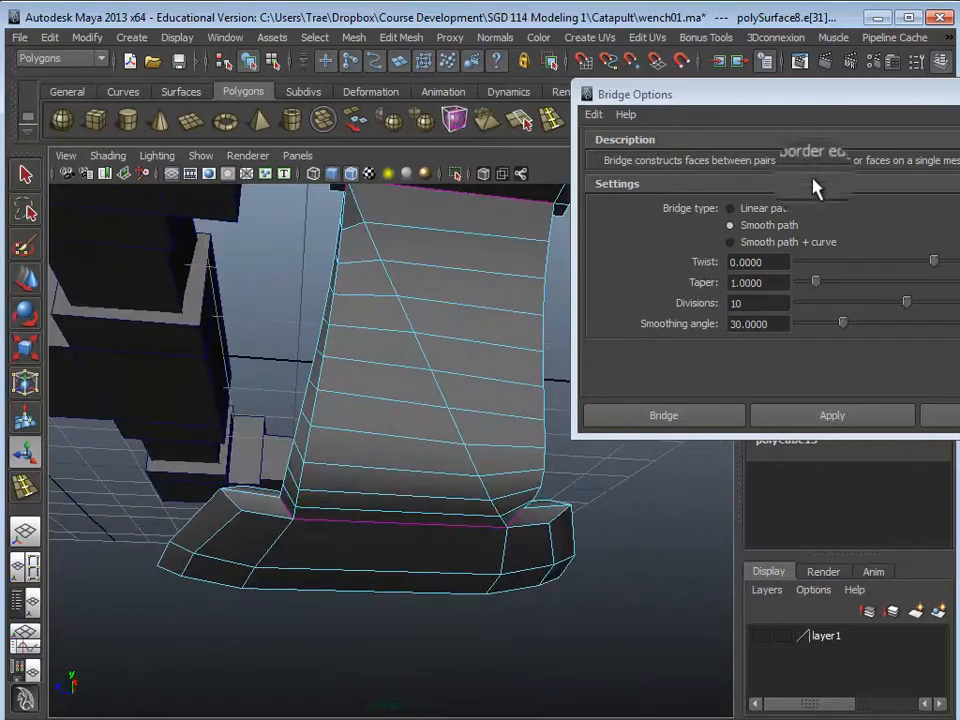
{"action": "left_click_drag", "start_coordinate": [925, 257], "coordinate": [918, 259]}
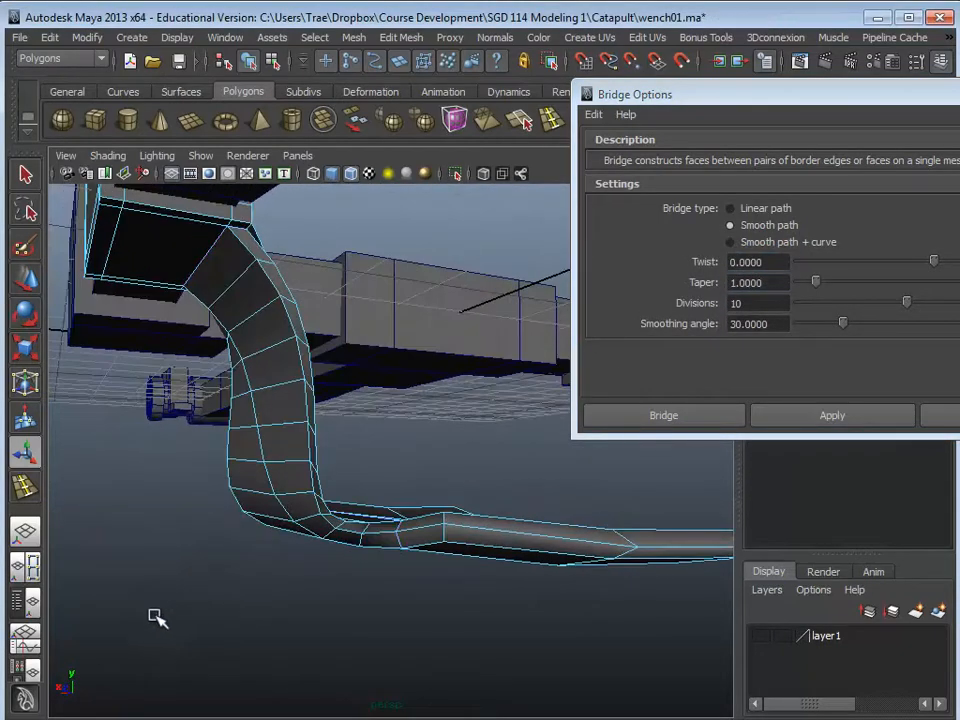
{"action": "left_click_drag", "start_coordinate": [227, 579], "coordinate": [155, 601], "text": "alt"}
{"action": "key", "text": "ctrl+z"}
{"action": "key", "text": "ctrl+z"}
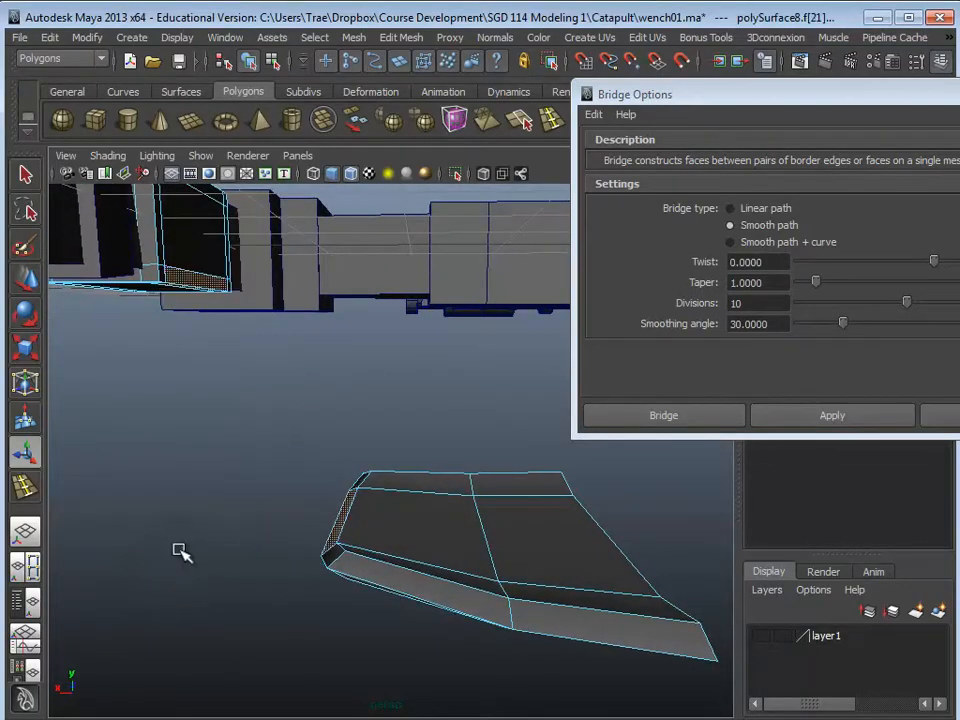
Try bridging the half plate's upper end face to the wide central face under the arm block.
{"action": "left_click_drag", "start_coordinate": [281, 486], "coordinate": [176, 306], "text": "alt"}
{"action": "left_click", "coordinate": [364, 521]}
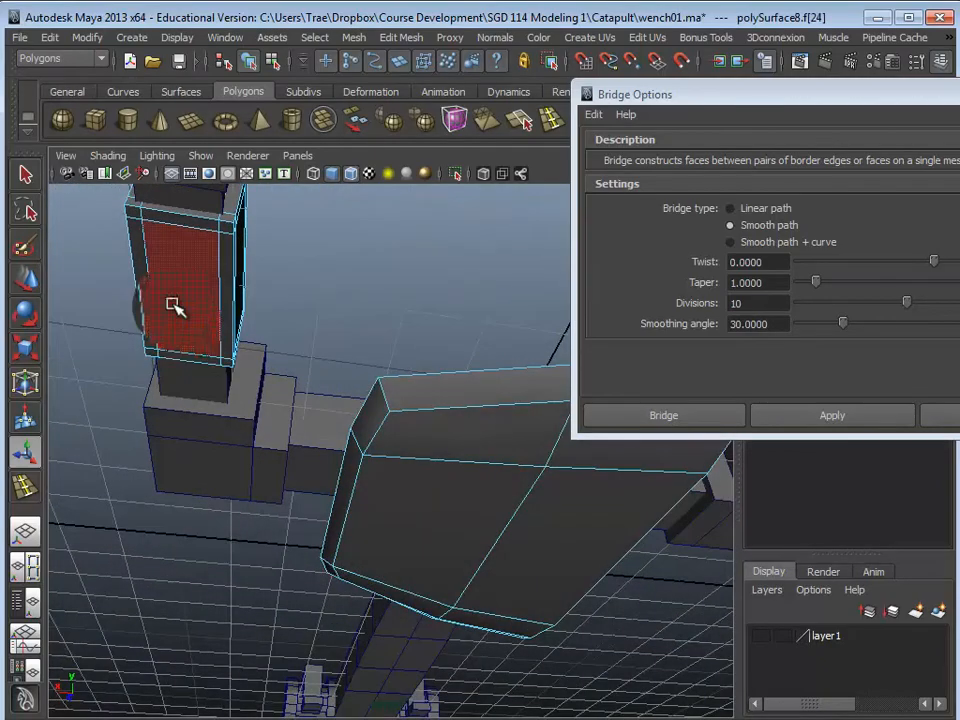
{"action": "left_click", "coordinate": [839, 408]}
Bridge the plate's upper end face to the arm block's inner underside strip using 10 smooth-path divisions, and close the Bridge options.
{"action": "left_click_drag", "start_coordinate": [797, 418], "coordinate": [327, 553], "text": "alt"}
{"action": "scroll", "coordinate": [229, 545], "scroll_direction": "up", "scroll_amount": 5}
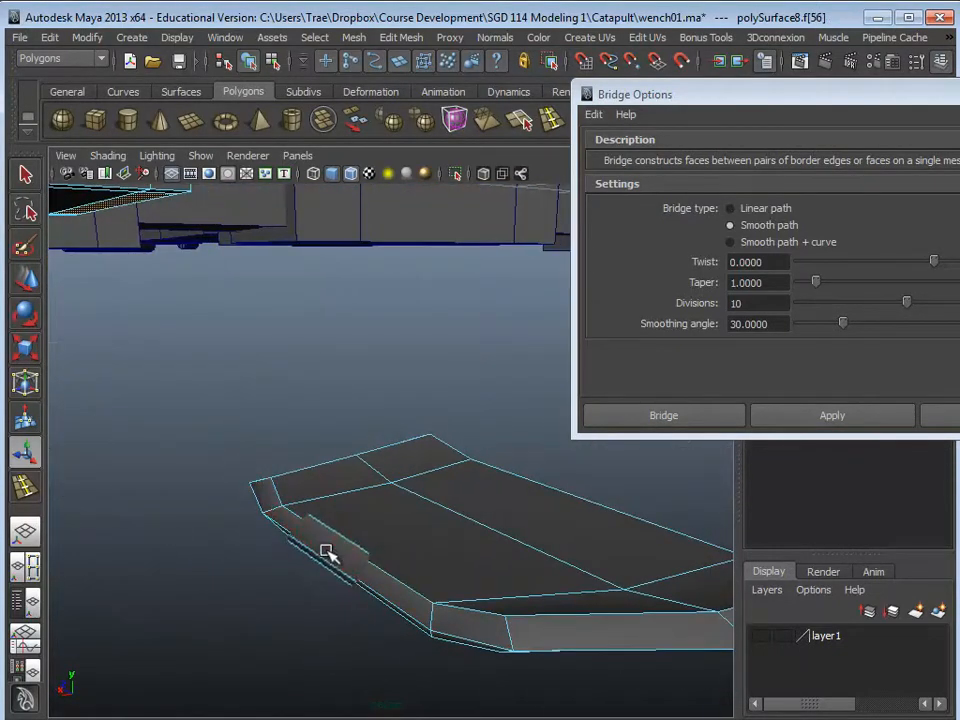
{"action": "left_click", "coordinate": [866, 416]}
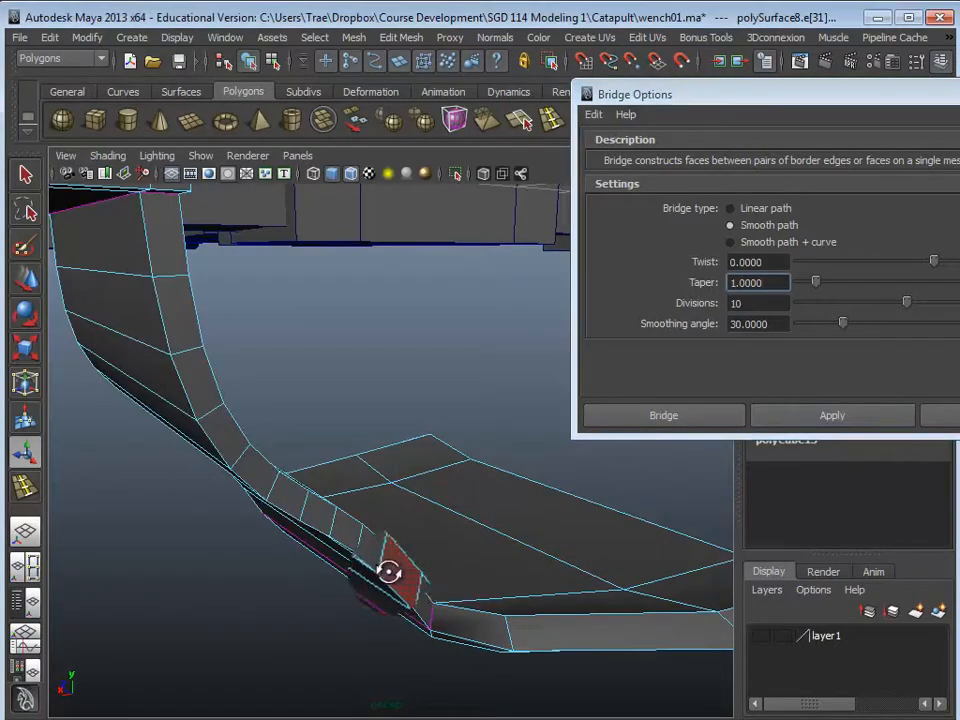
{"action": "left_click_drag", "start_coordinate": [306, 556], "coordinate": [291, 514], "text": "alt"}
{"action": "scroll", "coordinate": [236, 535], "scroll_direction": "down", "scroll_amount": 5}
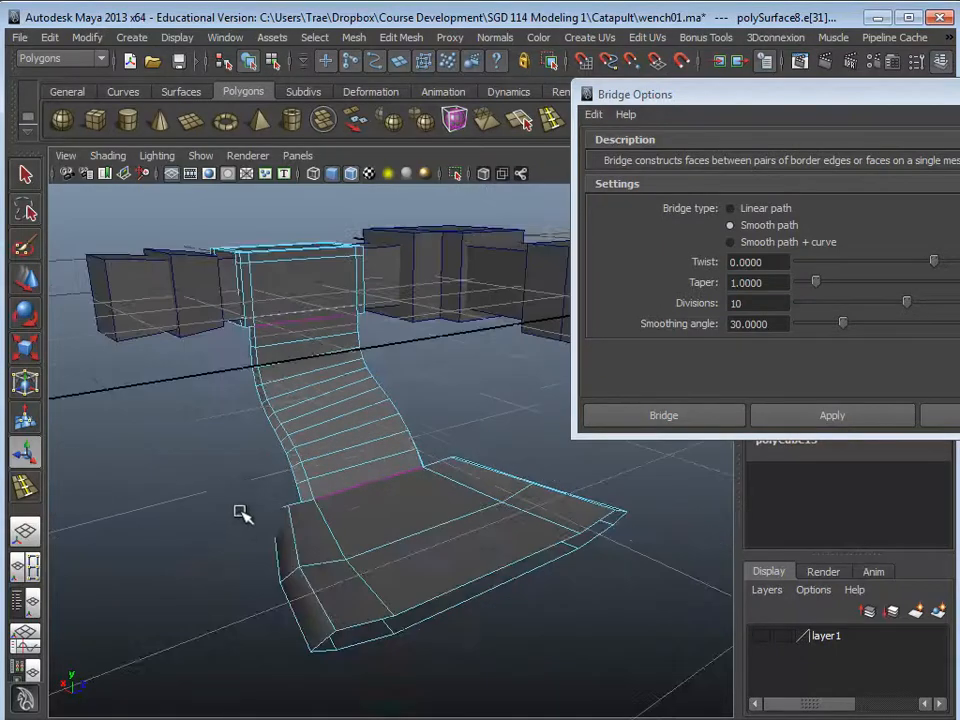
{"action": "left_click_drag", "start_coordinate": [238, 510], "coordinate": [375, 515], "text": "alt"}
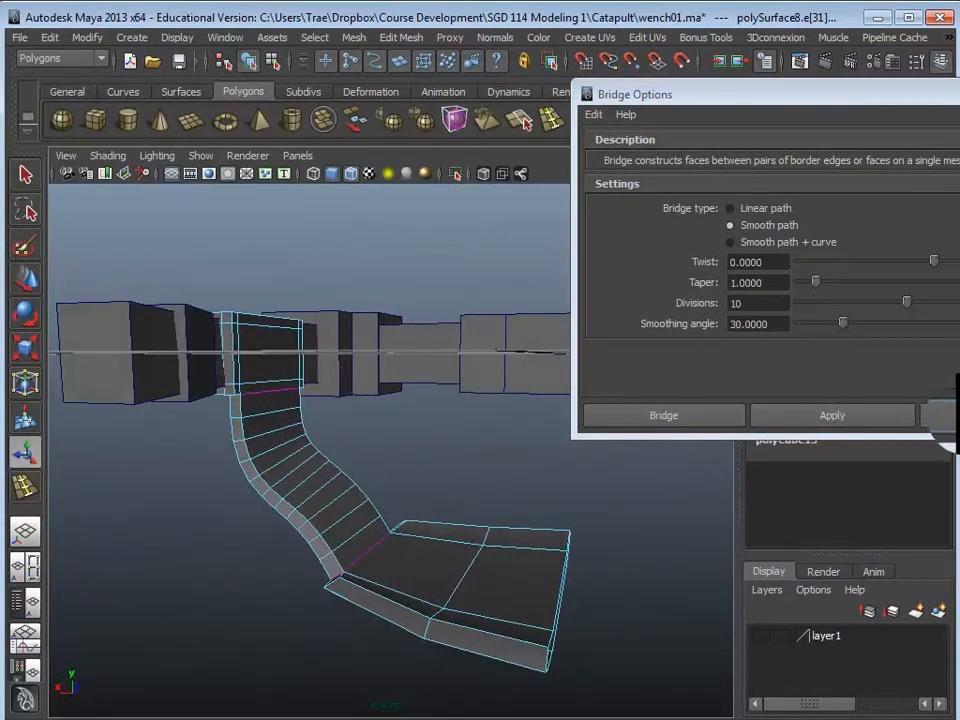
{"action": "left_click", "coordinate": [938, 415]}
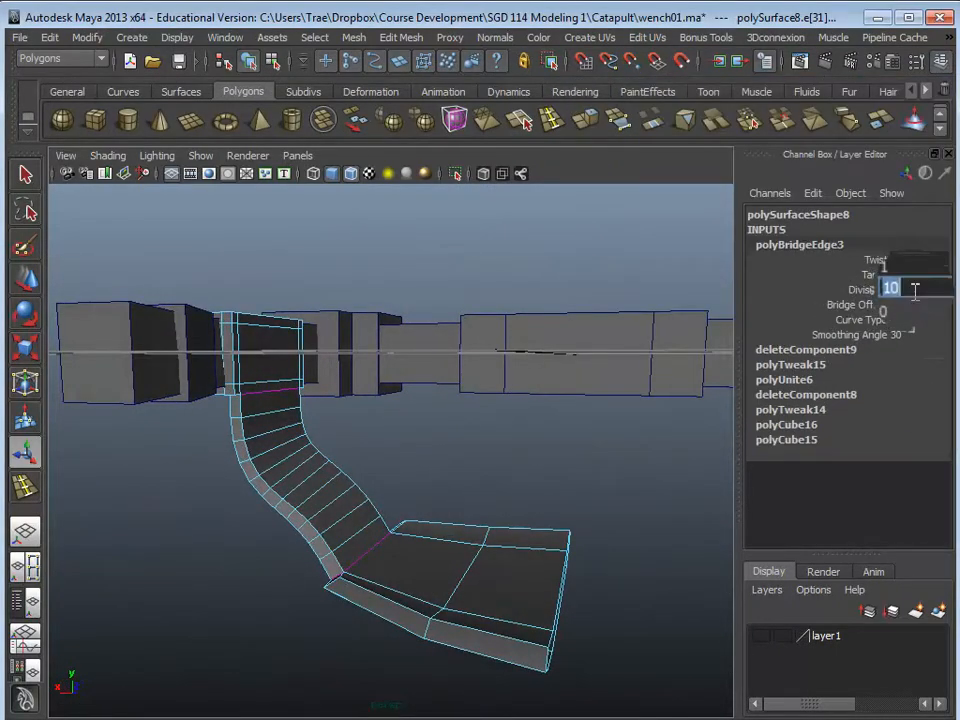
Reduce the number of divisions in the curved bridge and select the whole joined mesh in object mode.
{"action": "left_click", "coordinate": [205, 578]}
{"action": "left_click_drag", "start_coordinate": [205, 578], "coordinate": [317, 542], "text": "alt"}
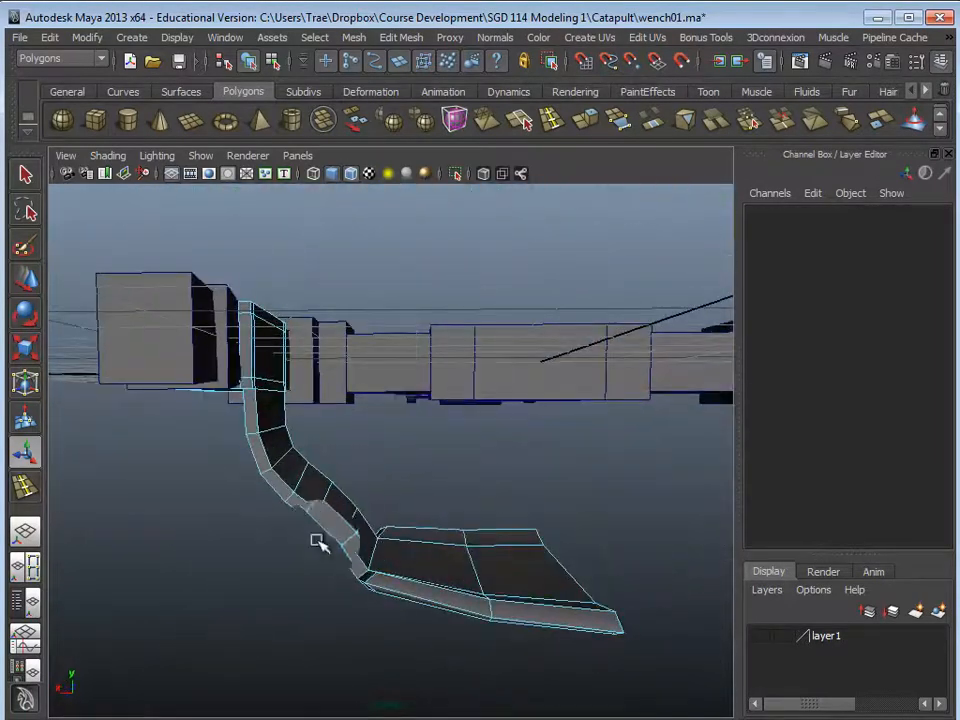
{"action": "right_click_drag", "start_coordinate": [360, 531], "coordinate": [403, 519]}
{"action": "left_click_drag", "start_coordinate": [403, 519], "coordinate": [358, 553], "text": "alt"}
{"action": "left_click", "coordinate": [358, 553]}
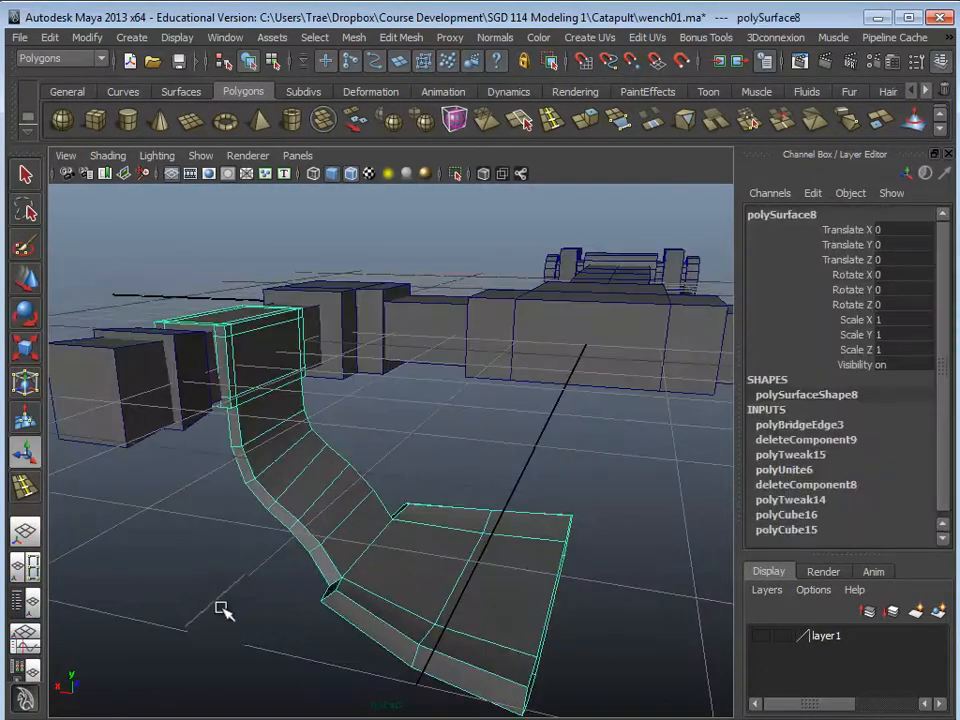
Inspect the joined half plate, bridge and arm block in smoothed preview from several angles, and return the mesh to unsmoothed display.
{"action": "key", "text": "3"}
{"action": "left_click", "coordinate": [240, 585]}
{"action": "left_click_drag", "start_coordinate": [240, 585], "coordinate": [120, 603], "text": "alt"}
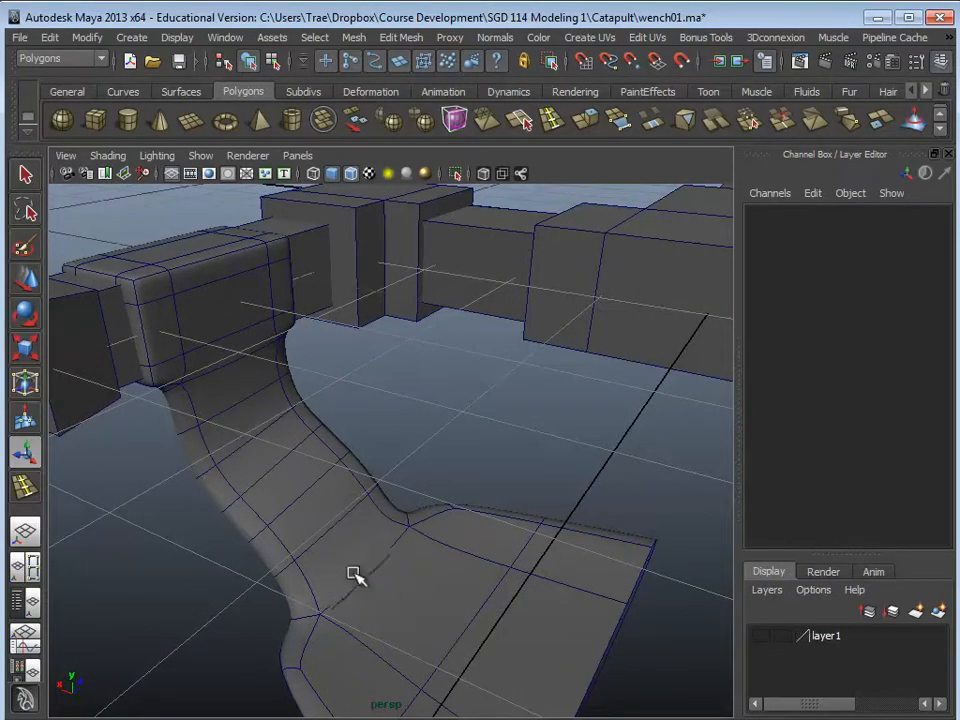
{"action": "left_click_drag", "start_coordinate": [355, 575], "coordinate": [437, 482], "text": "alt"}
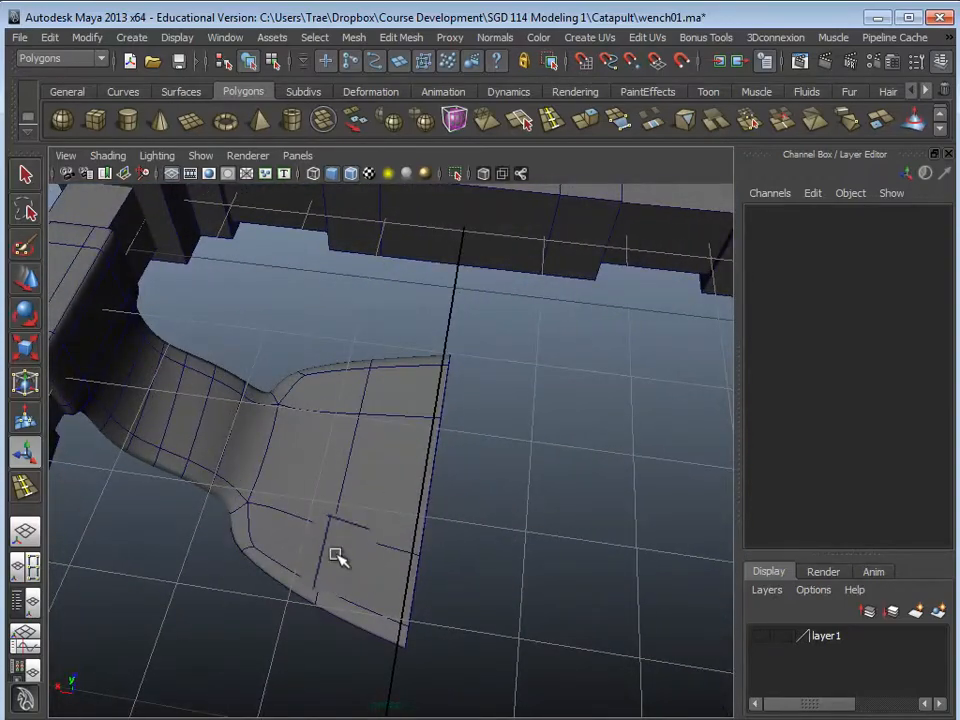
{"action": "left_click_drag", "start_coordinate": [277, 582], "coordinate": [447, 519], "text": "alt"}
{"action": "left_click_drag", "start_coordinate": [358, 276], "coordinate": [160, 318], "text": "alt"}
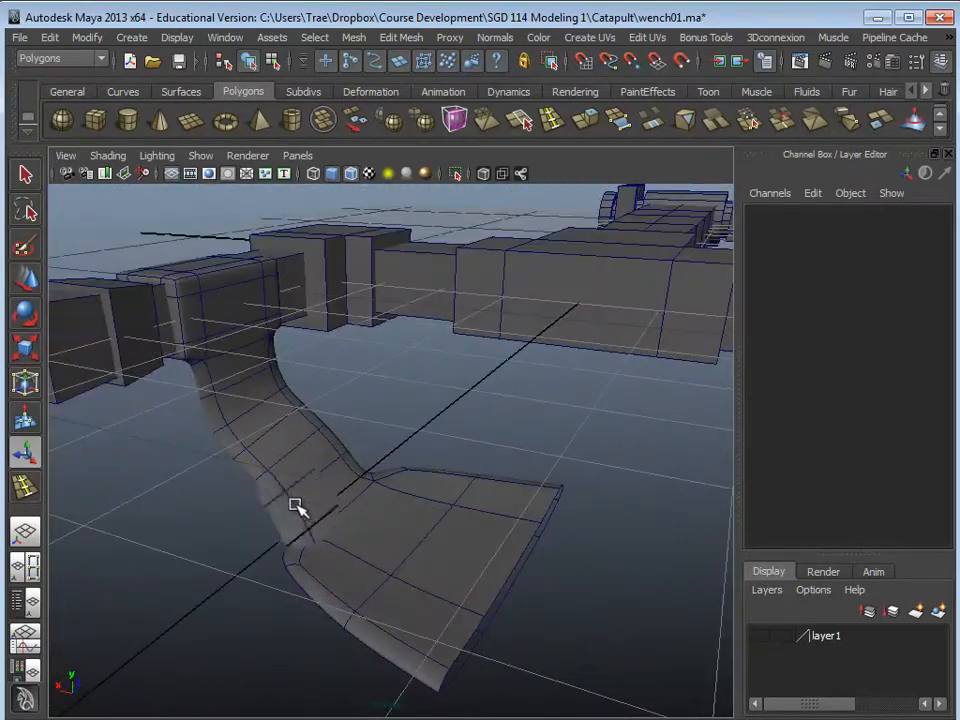
{"action": "left_click_drag", "start_coordinate": [446, 540], "coordinate": [370, 507], "text": "alt"}
{"action": "left_click", "coordinate": [337, 534]}
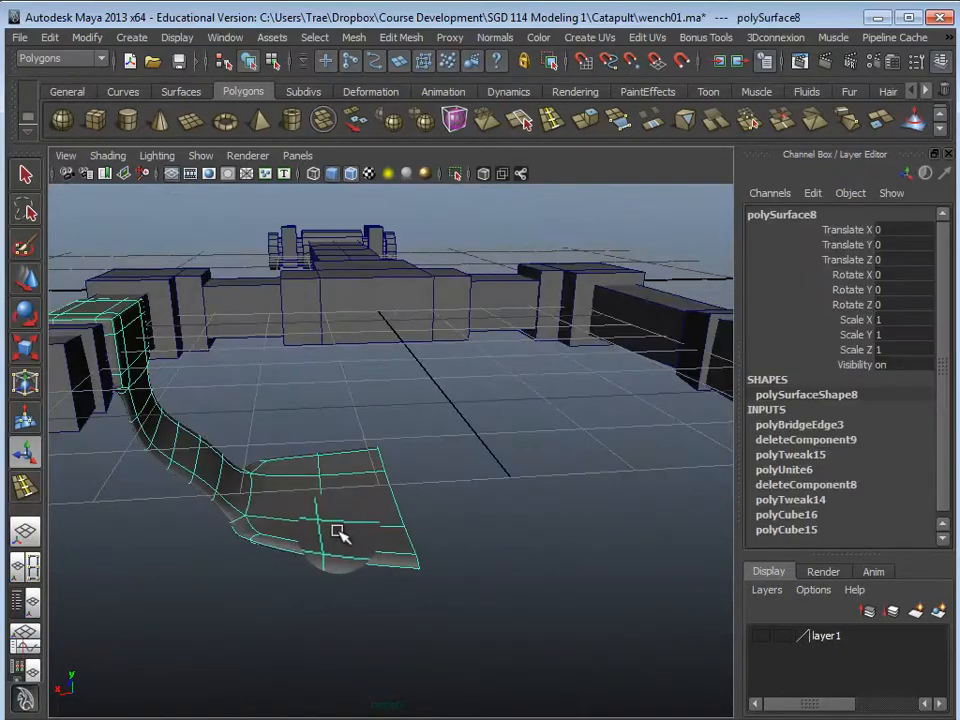
{"action": "key", "text": "1"}
Check the half plate's open edge against the centre line from above, and mirror the mesh in -X, merging vertices with the original.
{"action": "key", "text": "space"}
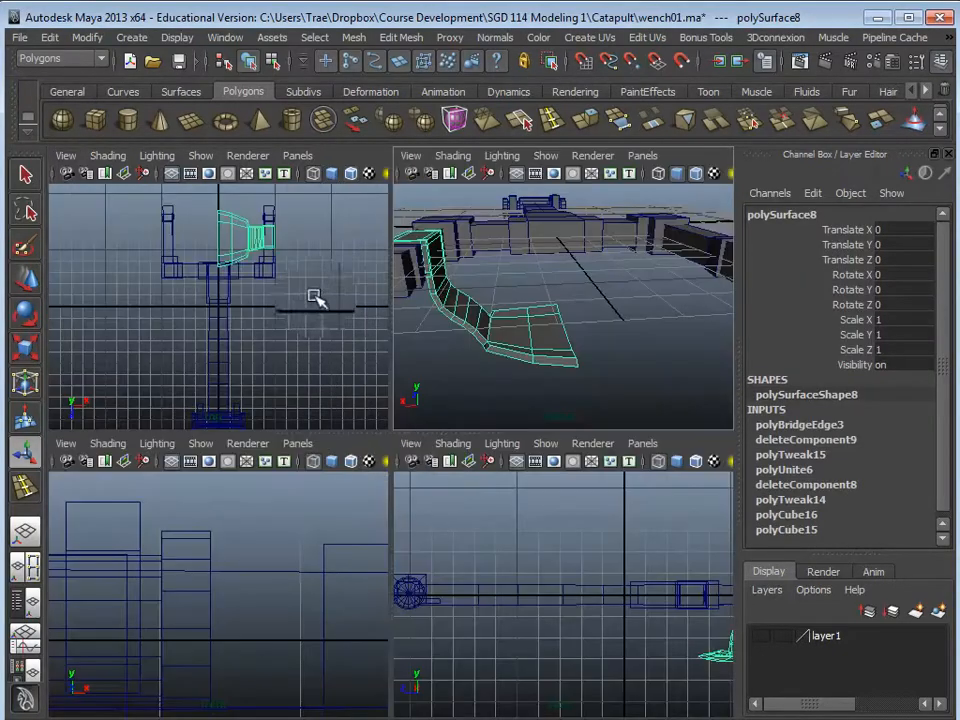
{"action": "key", "text": "space"}
{"action": "middle_click_drag", "start_coordinate": [356, 294], "coordinate": [407, 420], "text": "alt"}
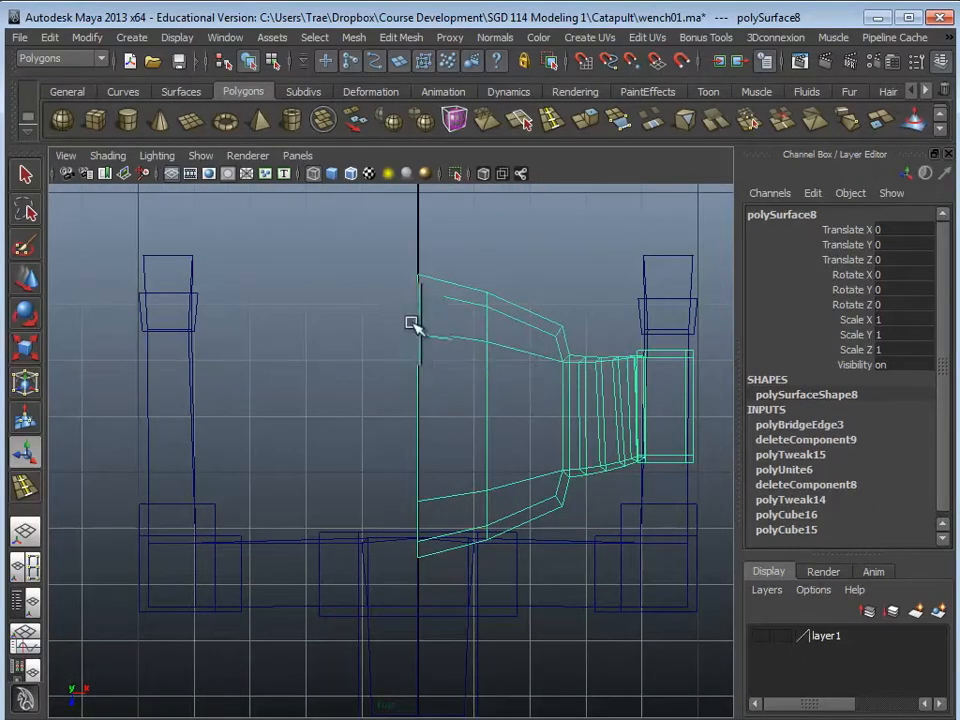
{"action": "key", "text": "space"}
{"action": "key", "text": "space"}
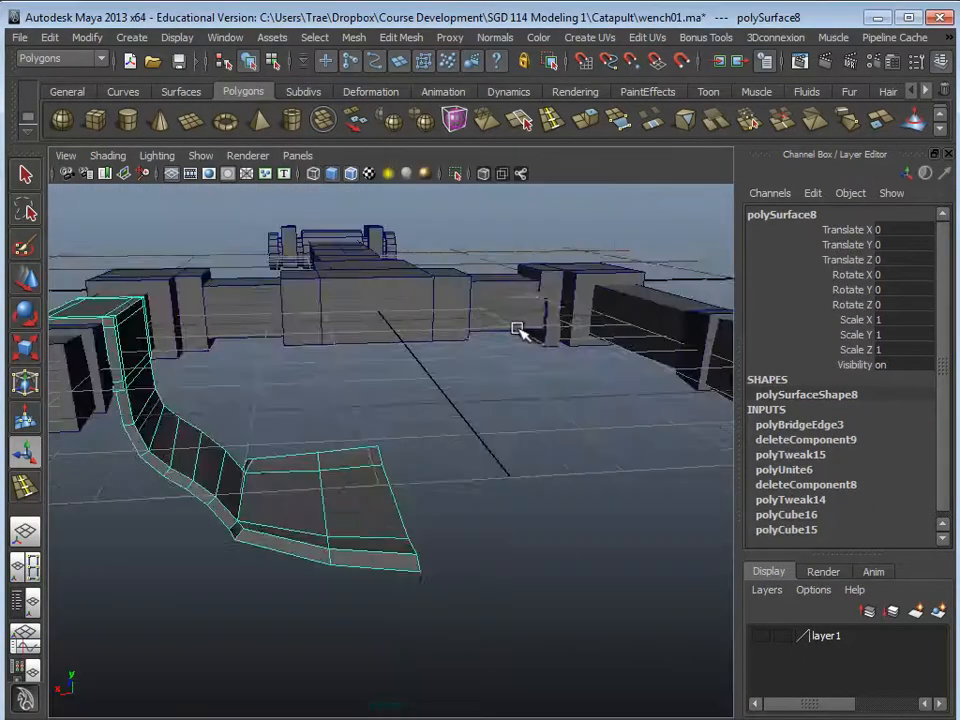
{"action": "left_click_drag", "start_coordinate": [516, 326], "coordinate": [429, 387], "text": "alt"}
{"action": "scroll", "coordinate": [347, 503], "scroll_direction": "up", "scroll_amount": 4}
{"action": "left_click_drag", "start_coordinate": [347, 503], "coordinate": [403, 468], "text": "alt"}
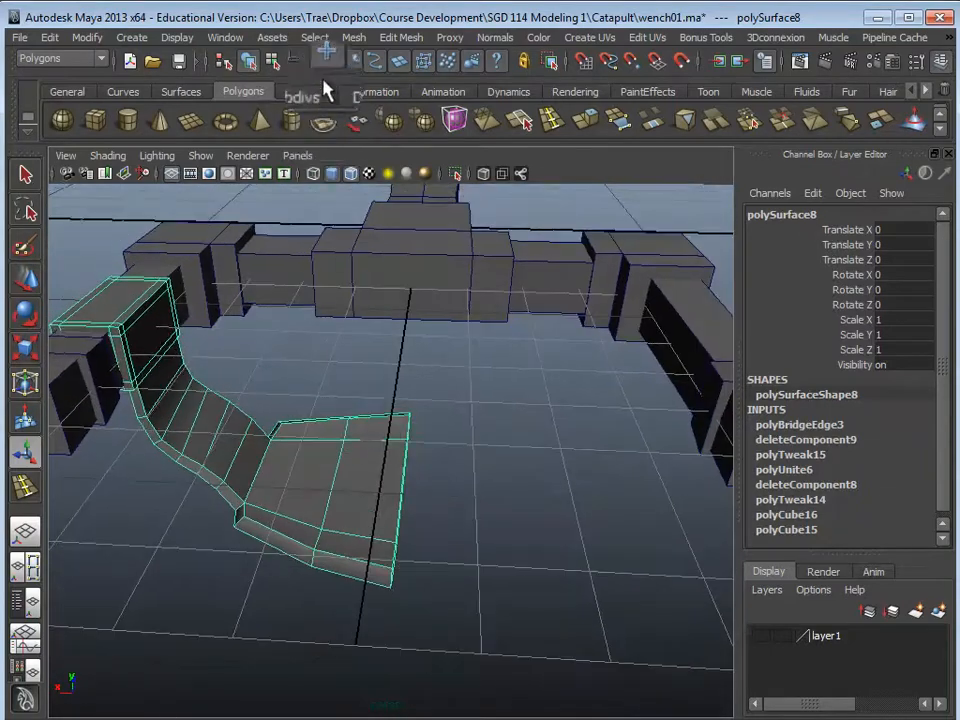
{"action": "left_click", "coordinate": [347, 40]}
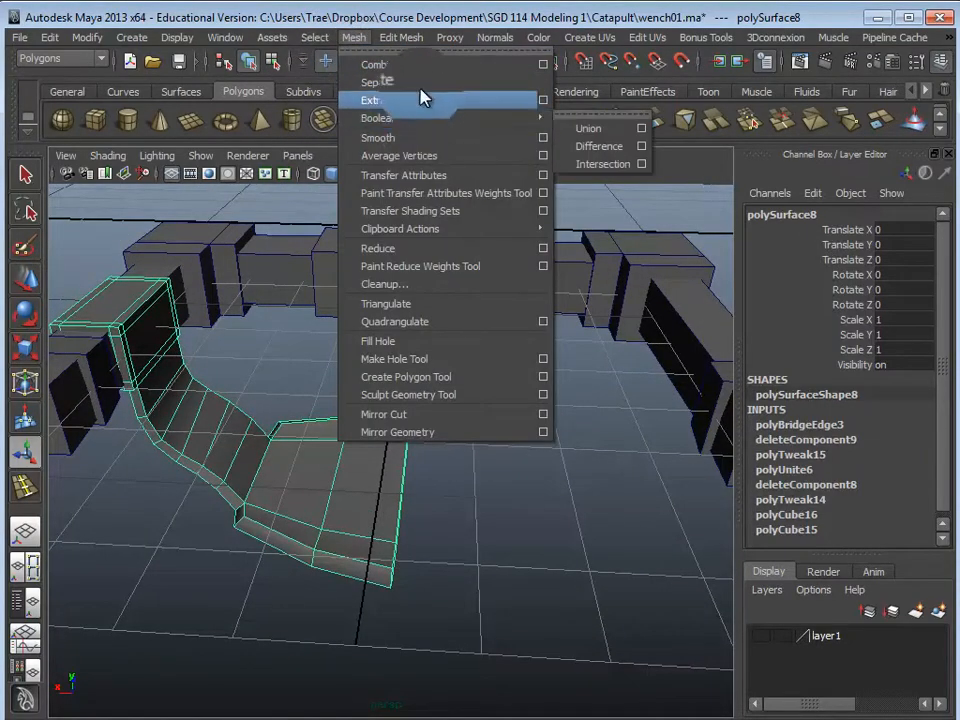
{"action": "left_click", "coordinate": [541, 433]}
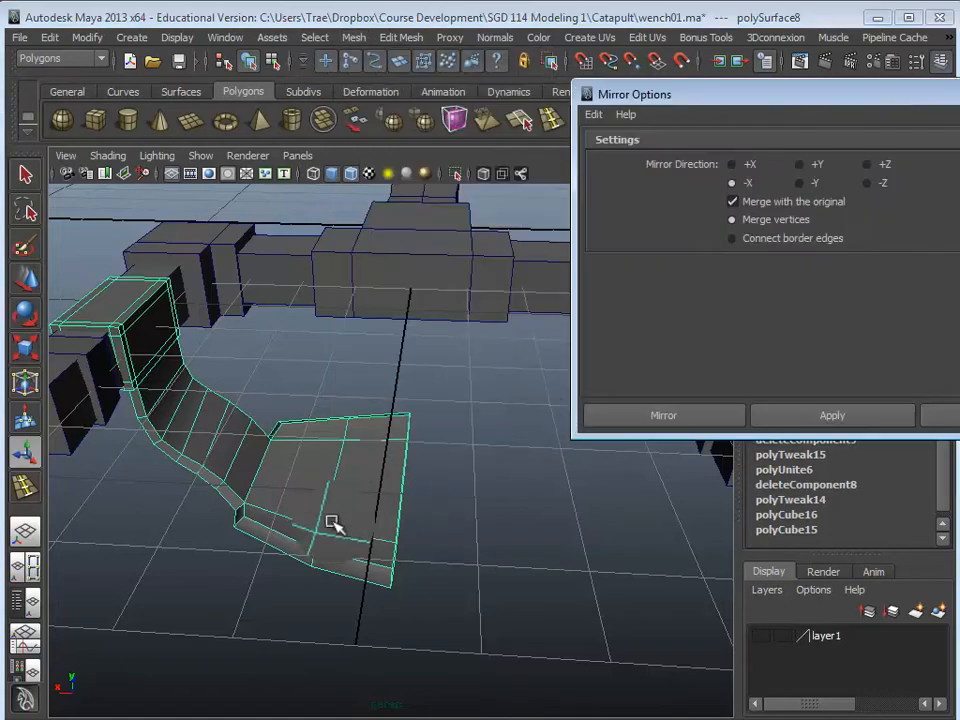
{"action": "left_click", "coordinate": [827, 424]}
{"action": "left_click", "coordinate": [949, 418]}
Compare the mirrored full plate and its two curved arms in smoothed and unsmoothed display.
{"action": "left_click_drag", "start_coordinate": [669, 454], "coordinate": [345, 456], "text": "alt"}
{"action": "key", "text": "1"}
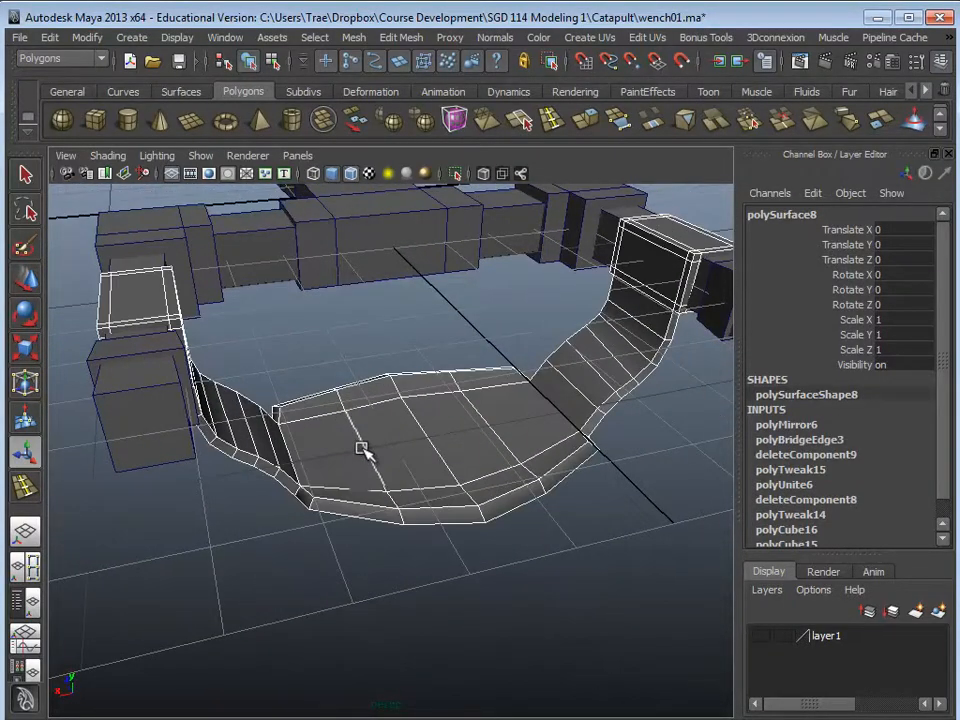
{"action": "key", "text": "3"}
{"action": "key", "text": "1"}
{"action": "key", "text": "3"}
{"action": "key", "text": "1"}
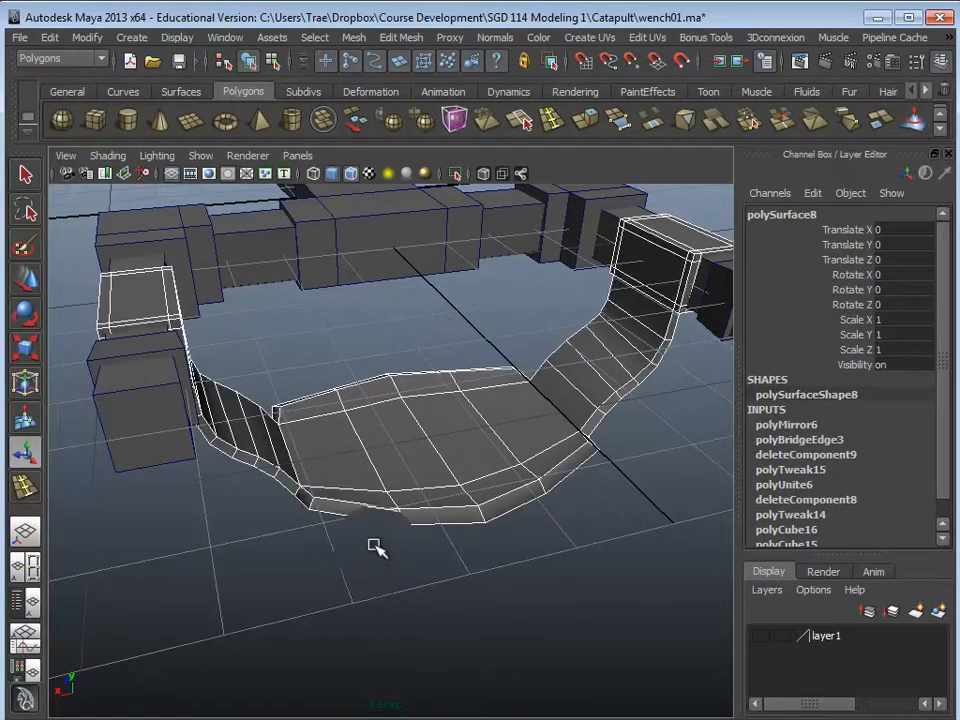
Apply Smooth to the mirrored plate mesh and set its divisions to 2.
{"action": "left_click", "coordinate": [378, 540]}
{"action": "left_click", "coordinate": [397, 467]}
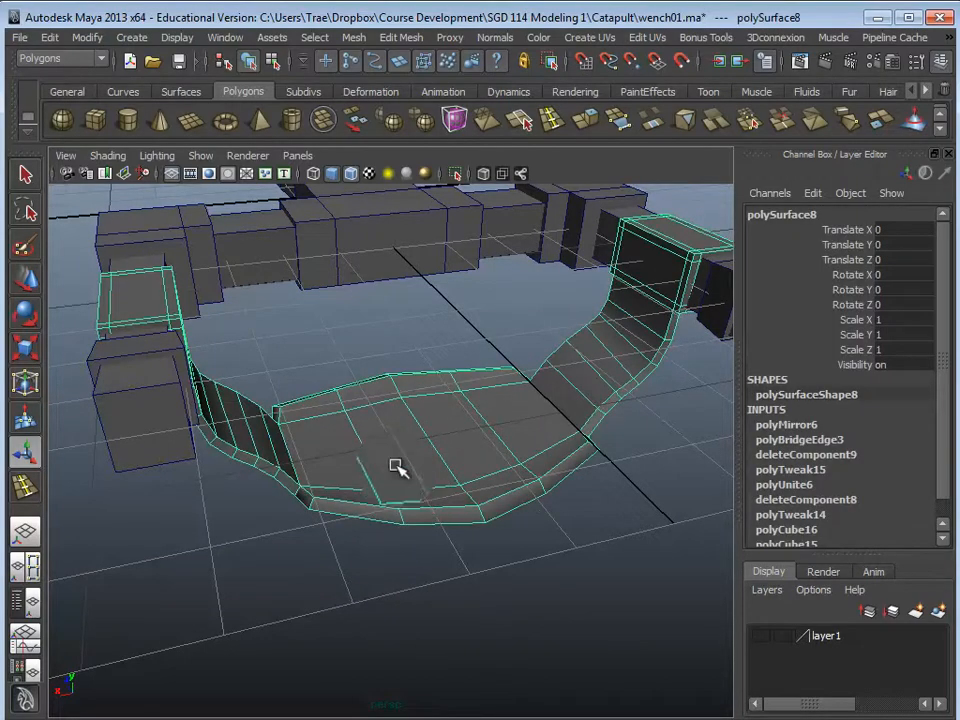
{"action": "left_click", "coordinate": [352, 38]}
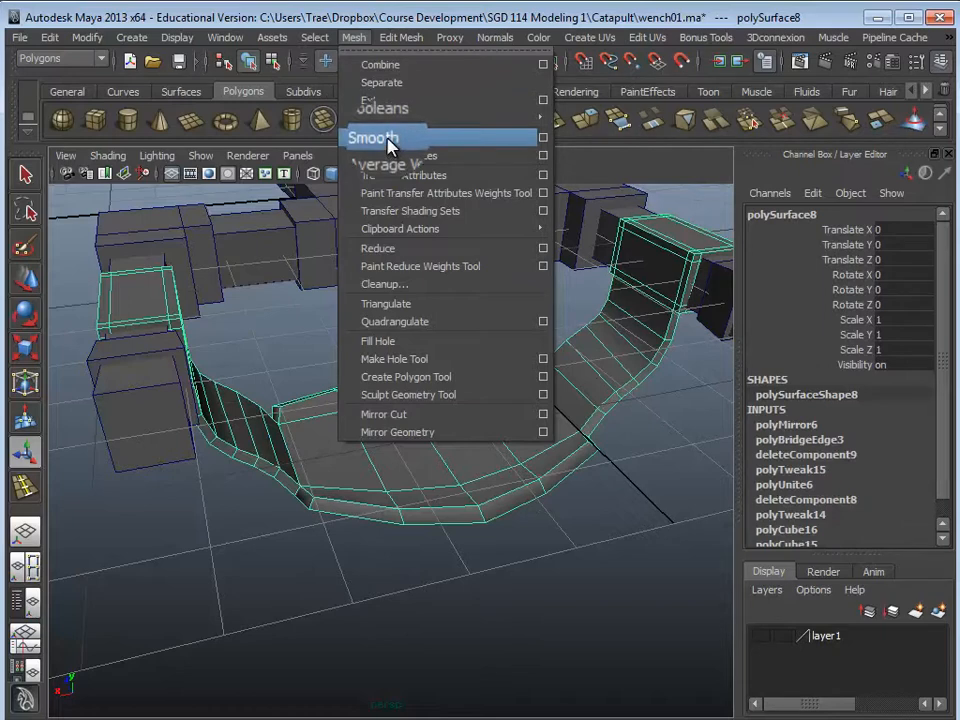
{"action": "left_click", "coordinate": [390, 146]}
{"action": "left_click", "coordinate": [798, 427]}
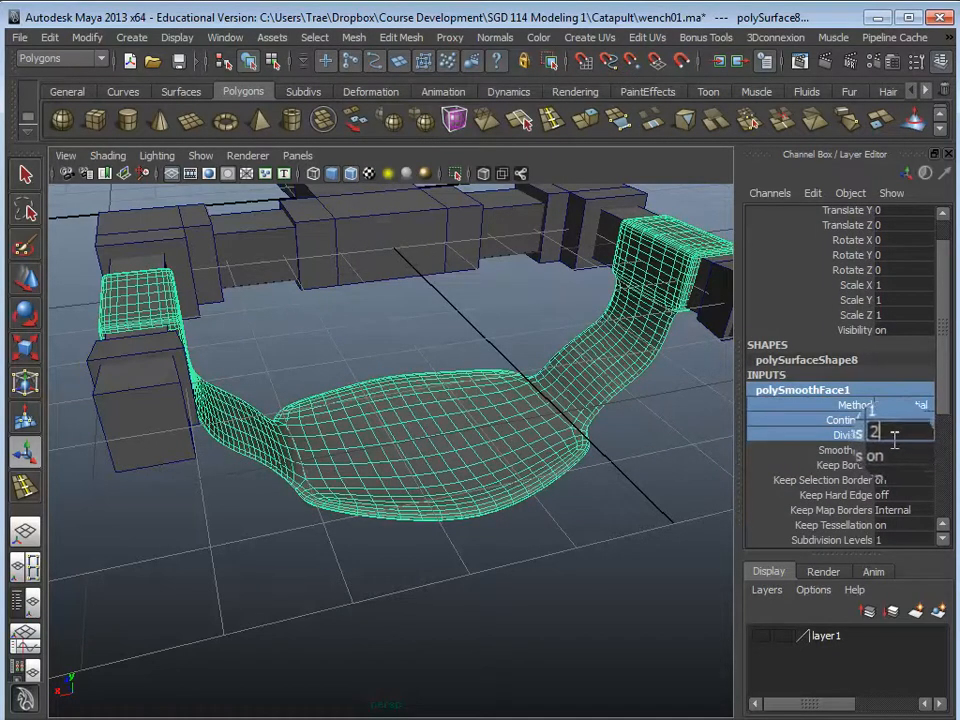
{"action": "left_click", "coordinate": [557, 466]}
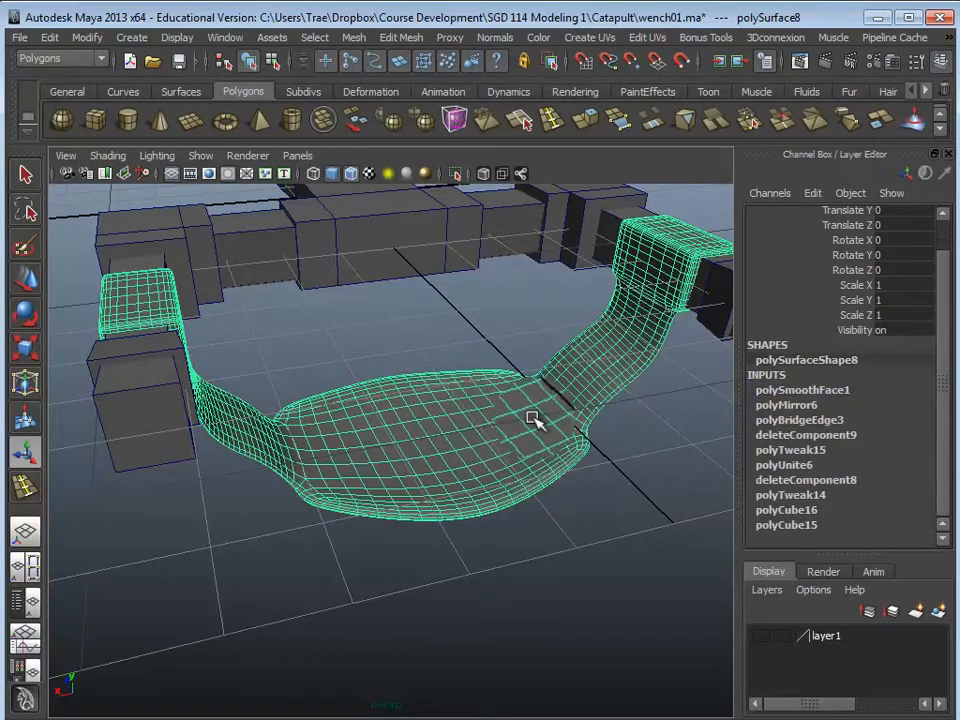
Set the smoothing divisions of the plate mesh to 1, inspect the result, and reselect the mesh.
{"action": "mouse_move", "coordinate": [533, 420]}
{"action": "right_mouse_down"}
{"action": "mouse_move", "coordinate": [521, 419]}
{"action": "mouse_move", "coordinate": [530, 427]}
{"action": "right_mouse_up"}
{"action": "left_click", "coordinate": [823, 394]}
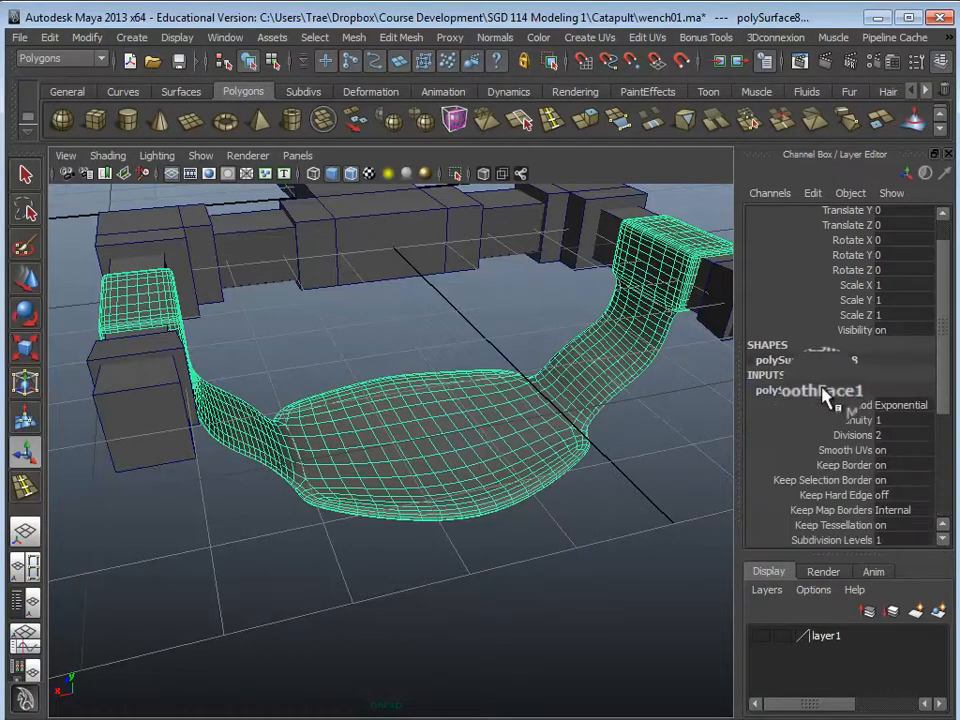
{"action": "double_click", "coordinate": [903, 435]}
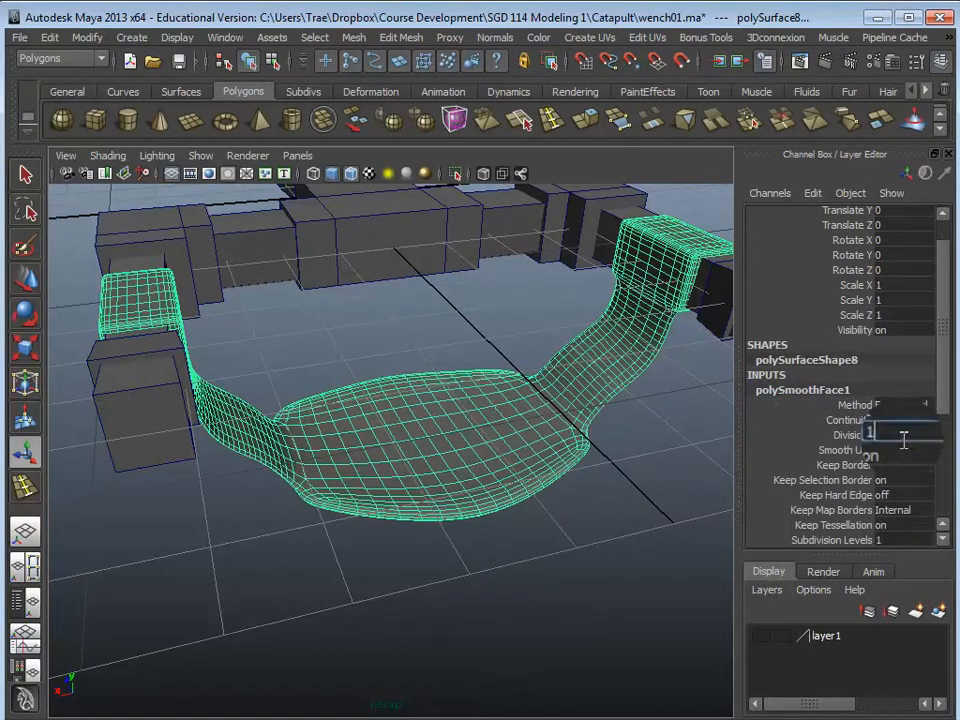
{"action": "type", "text": "1"}
{"action": "key", "text": "Return"}
{"action": "left_click", "coordinate": [375, 596]}
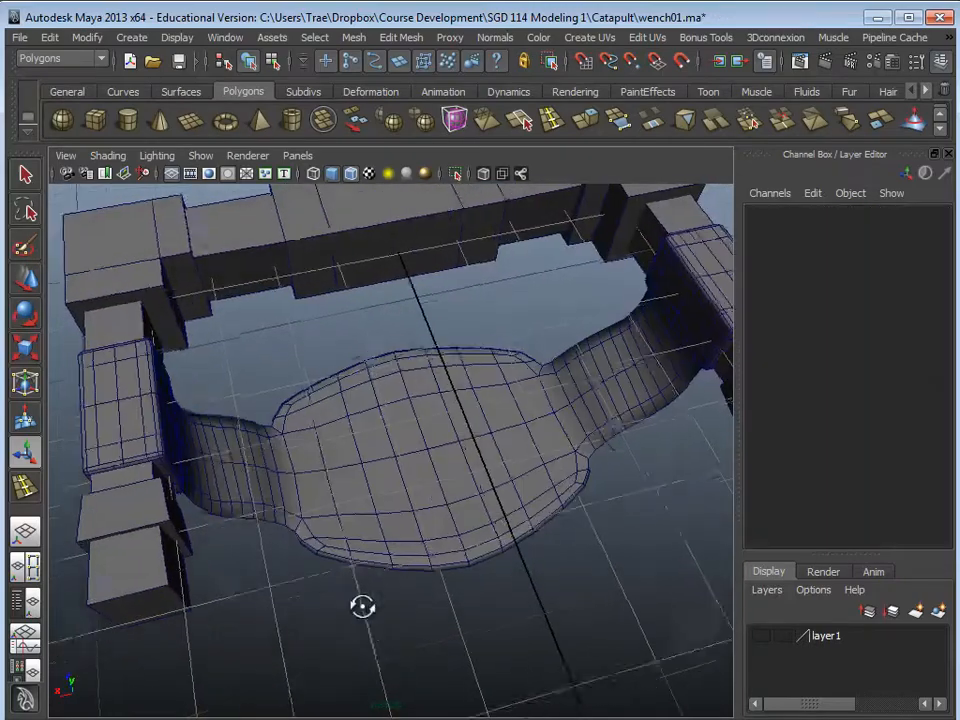
{"action": "left_click_drag", "start_coordinate": [360, 606], "coordinate": [446, 563], "text": "alt"}
{"action": "left_click", "coordinate": [411, 586]}
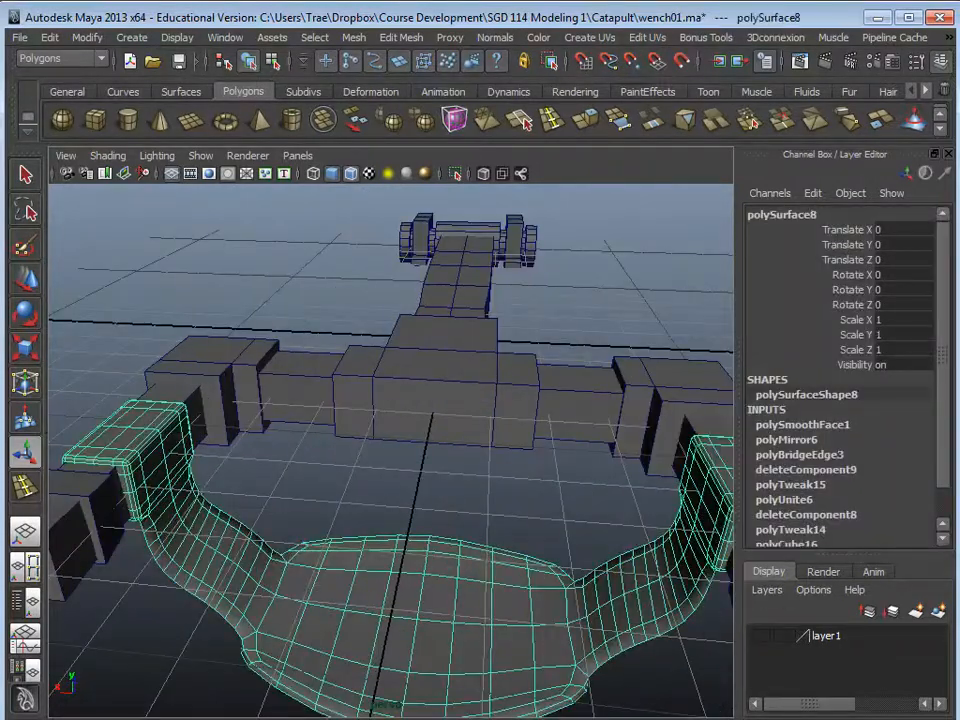